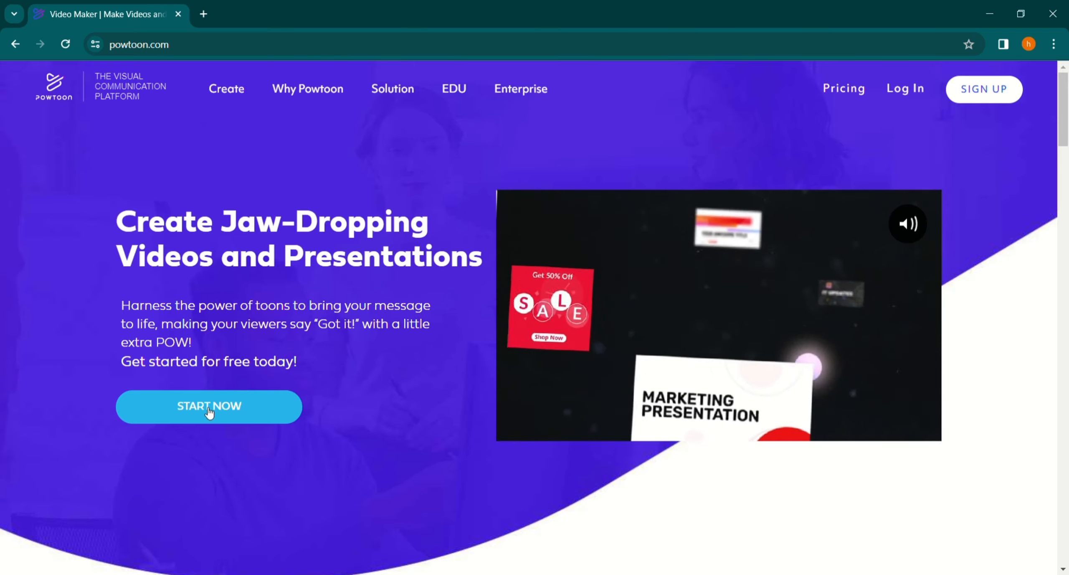
Open the free sign-up page and select the email address field to create an account.
left_click(203, 409)
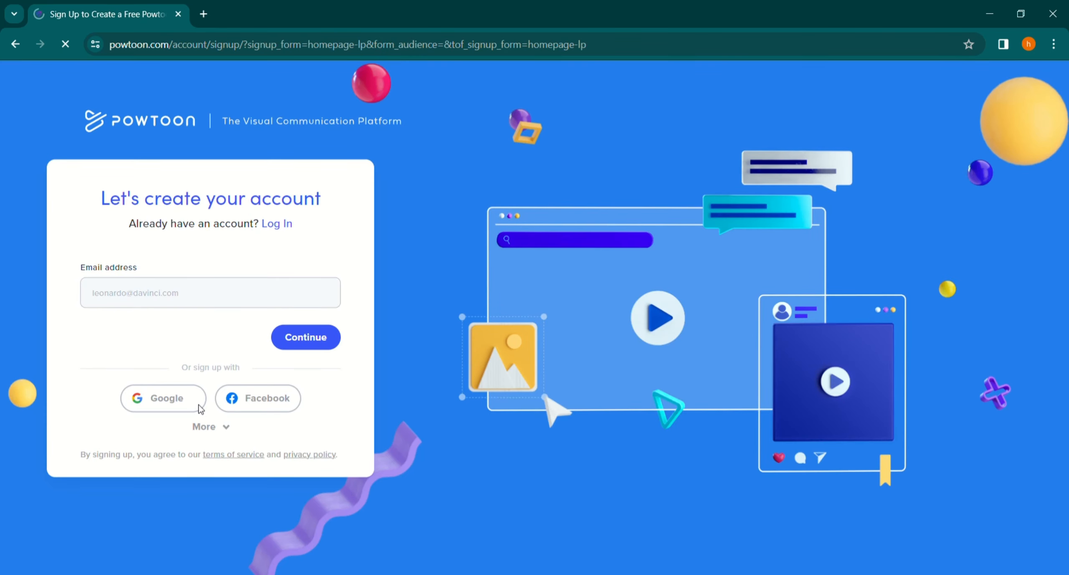
left_click(143, 297)
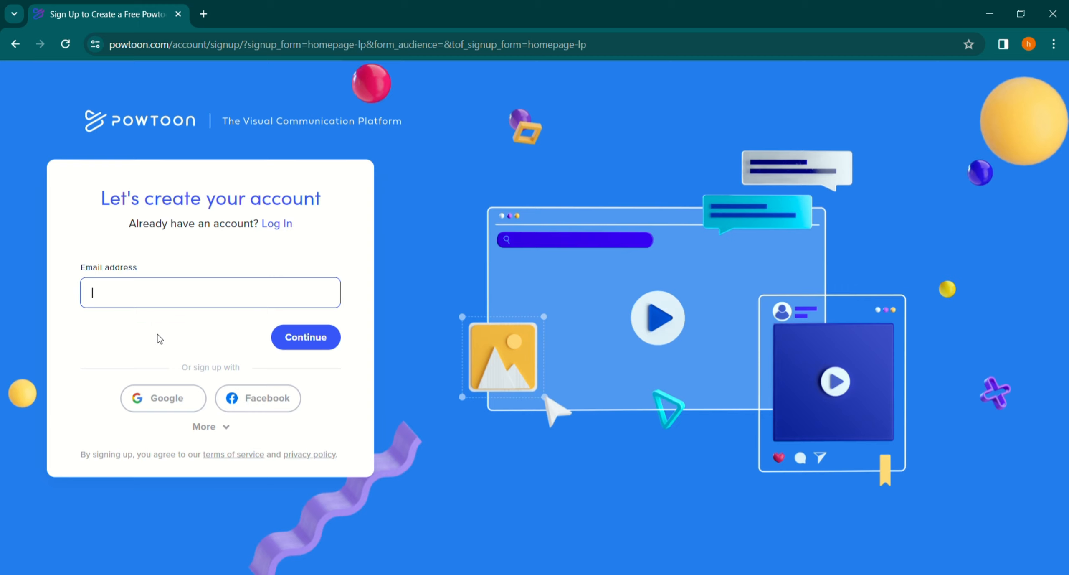
left_click(157, 401)
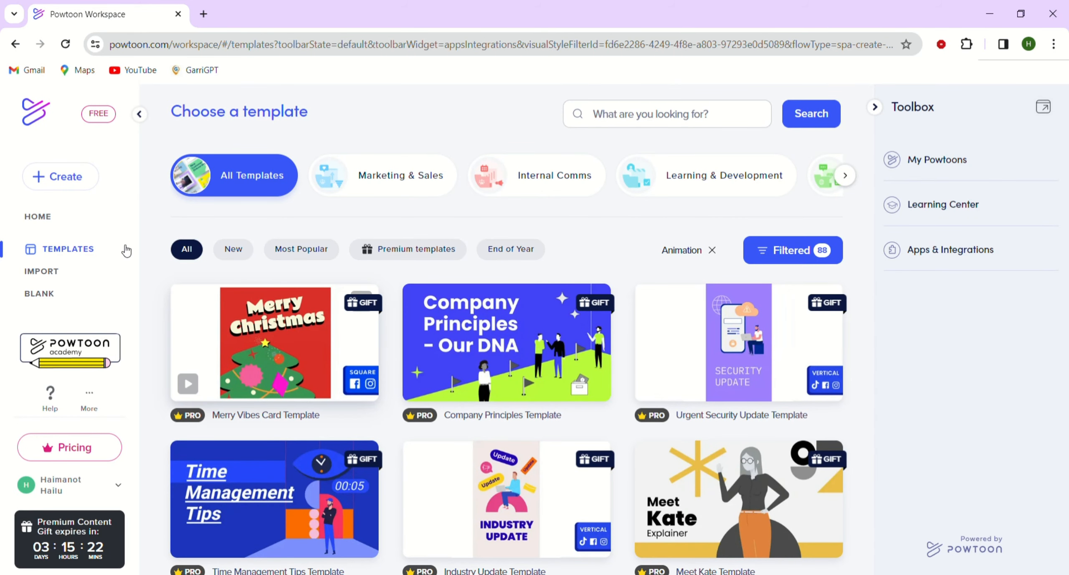
Open the workspace home and browse the My Powtoons, Learning Center and Apps & Integrations toolbox sections.
left_click(51, 217)
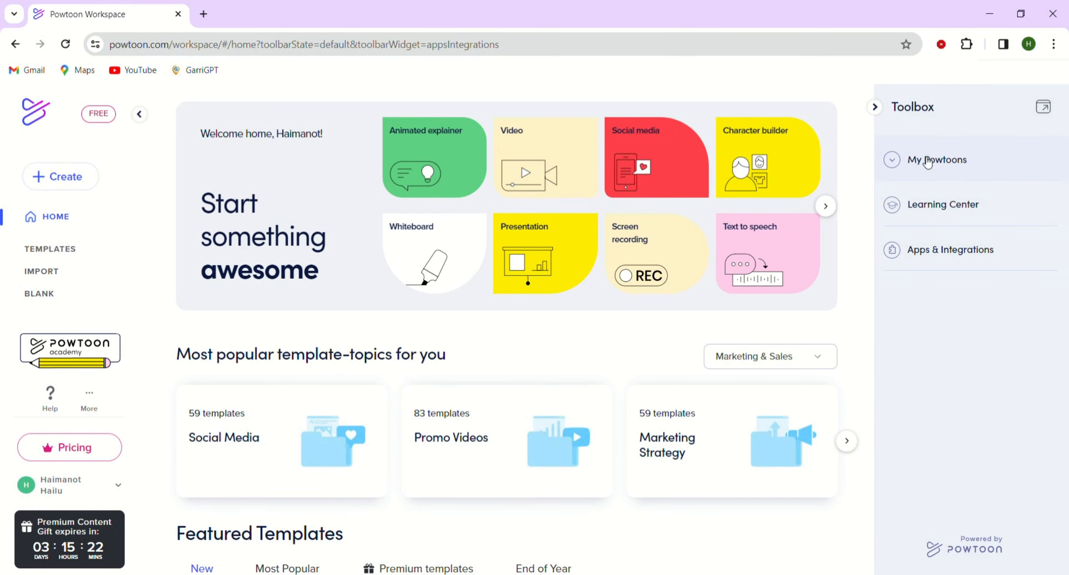
left_click(901, 168)
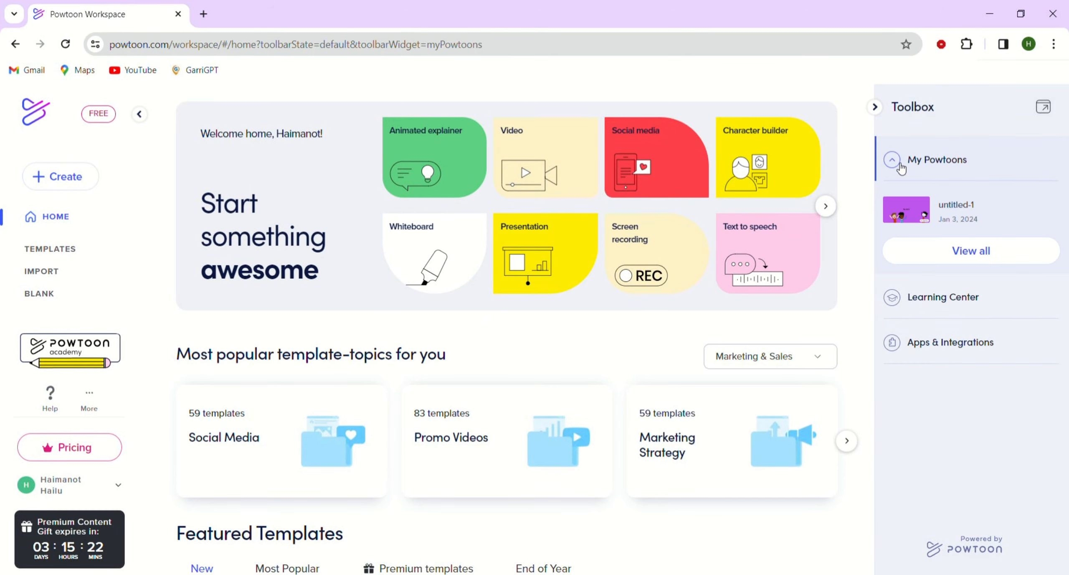
left_click(901, 168)
left_click(899, 213)
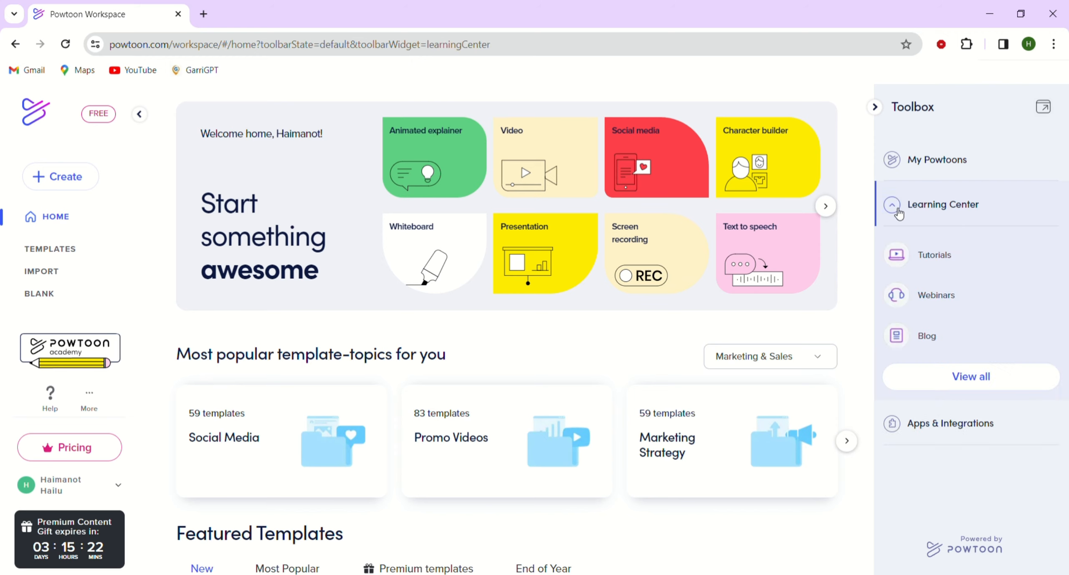
left_click(899, 212)
left_click(898, 257)
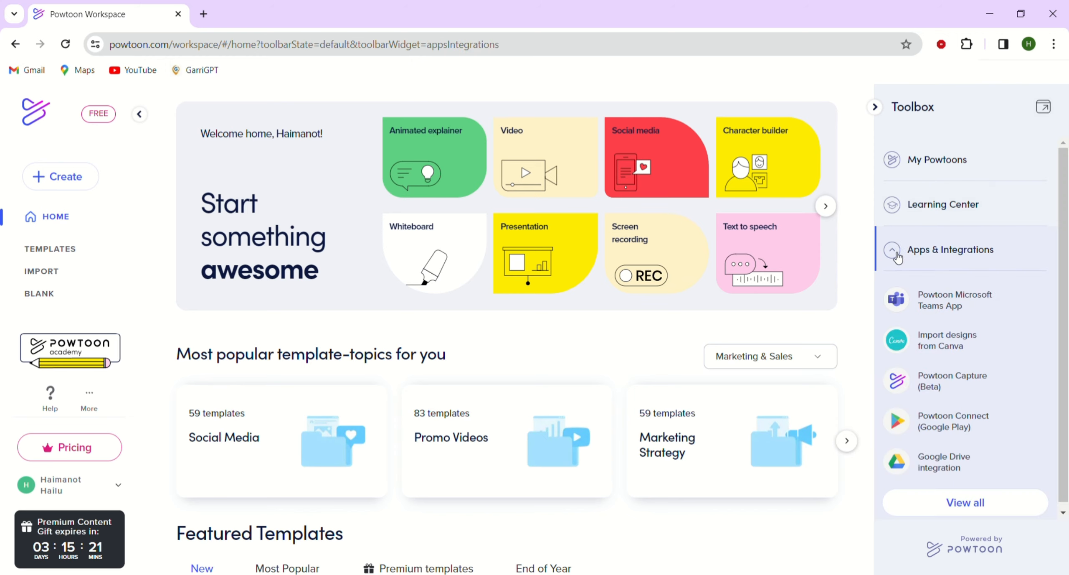
left_click(898, 256)
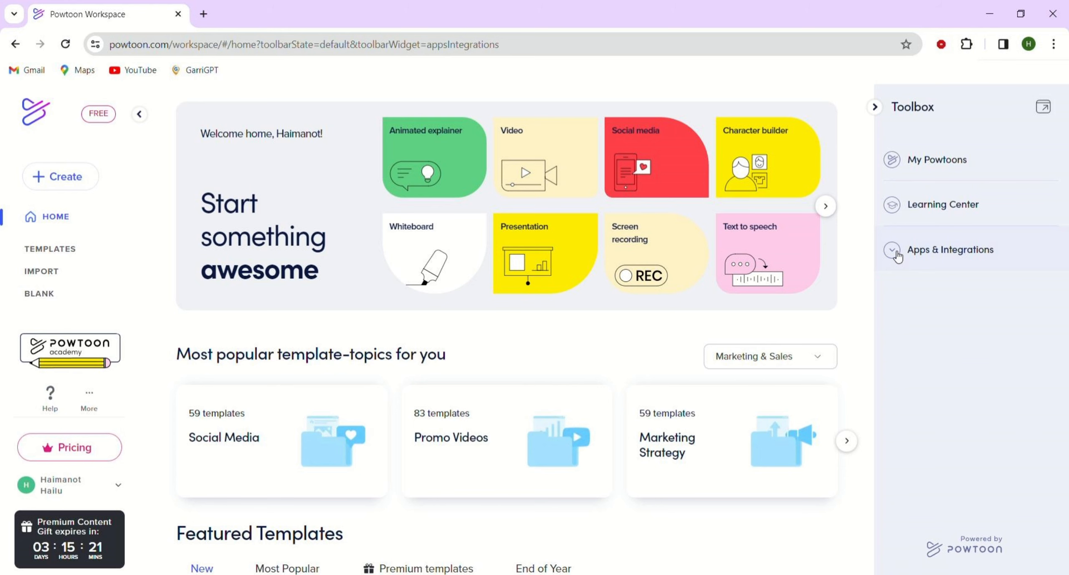
Scroll through the home page's popular template topics and featured templates.
scroll(490, 377, "down", 3)
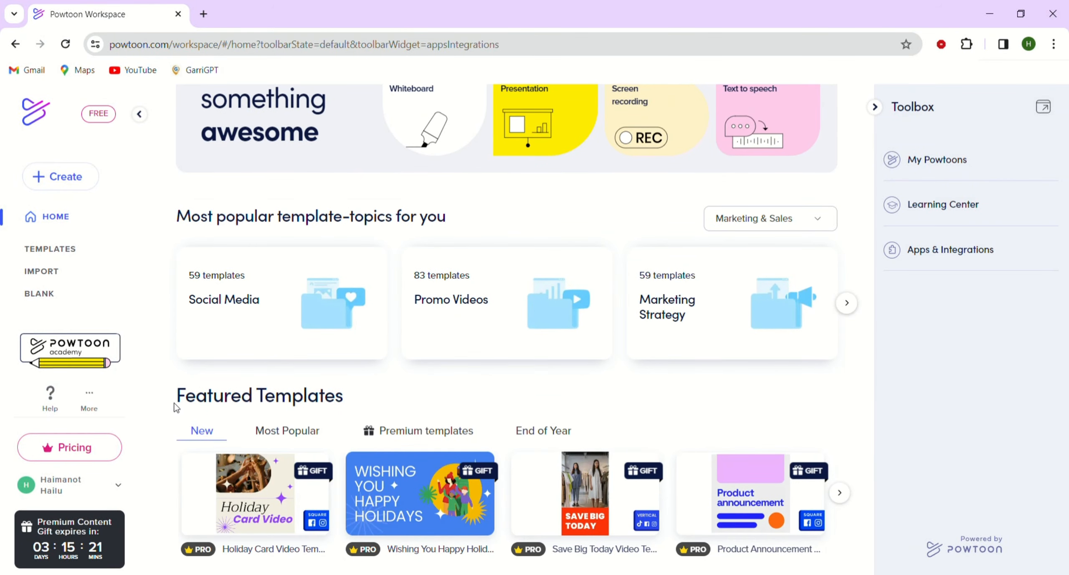
left_click_drag(175, 404, 367, 396)
left_click(367, 396)
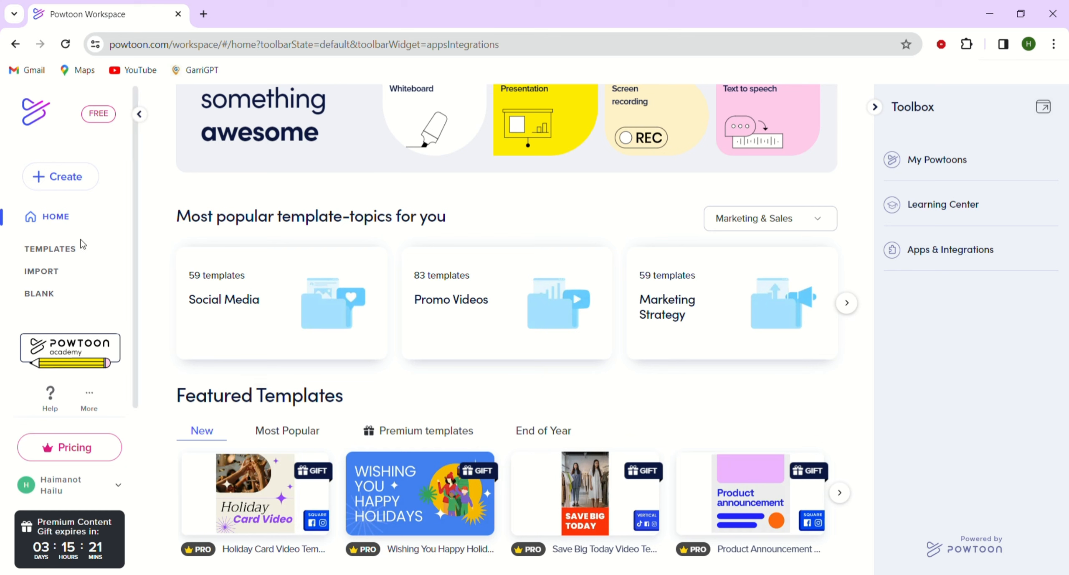
Start an Animated Explainer from the Create options to browse its templates.
left_click(51, 176)
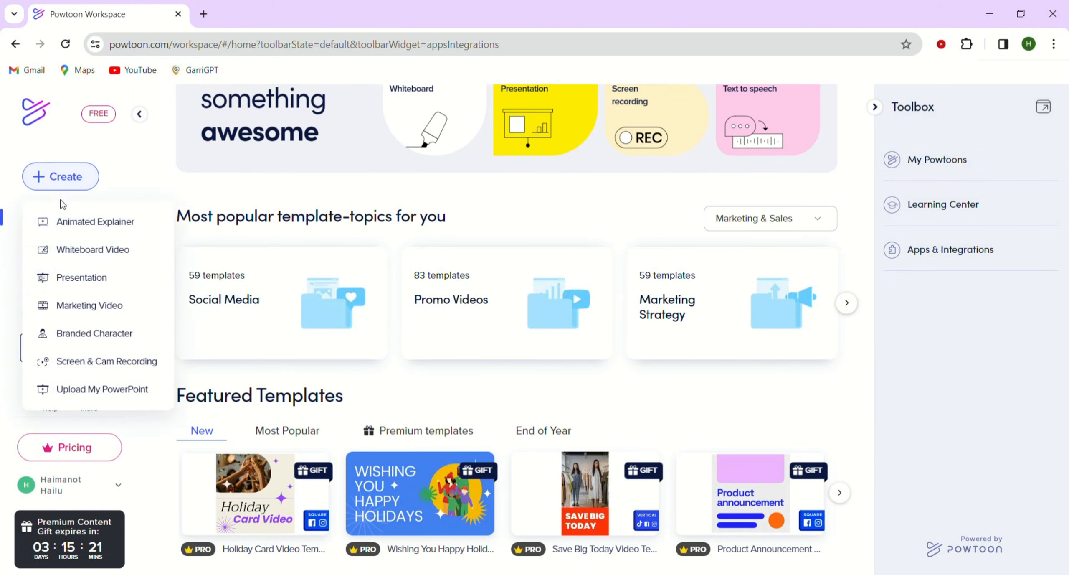
left_click(73, 227)
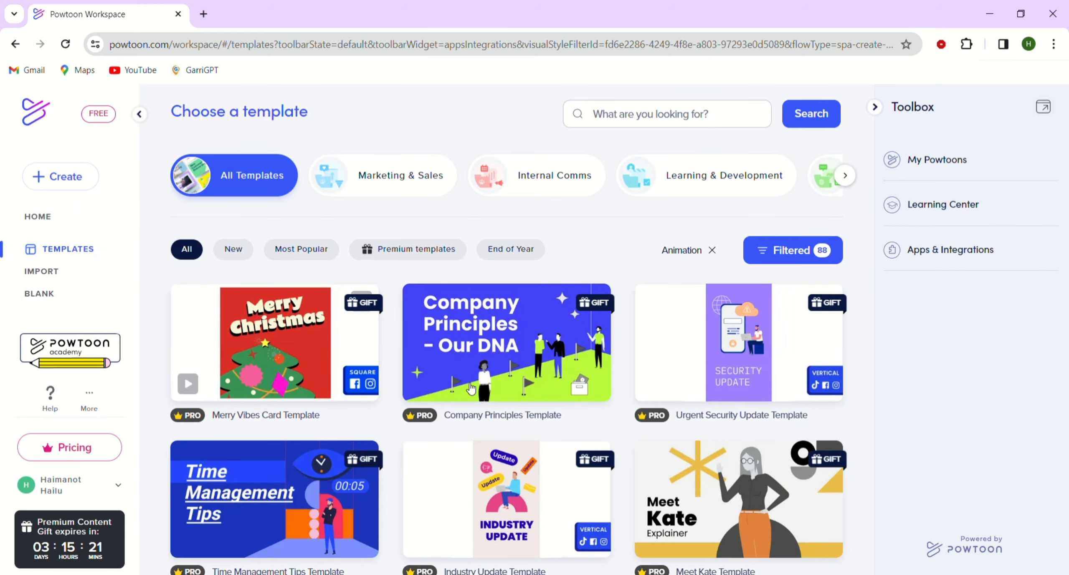
mouse_move(650, 387)
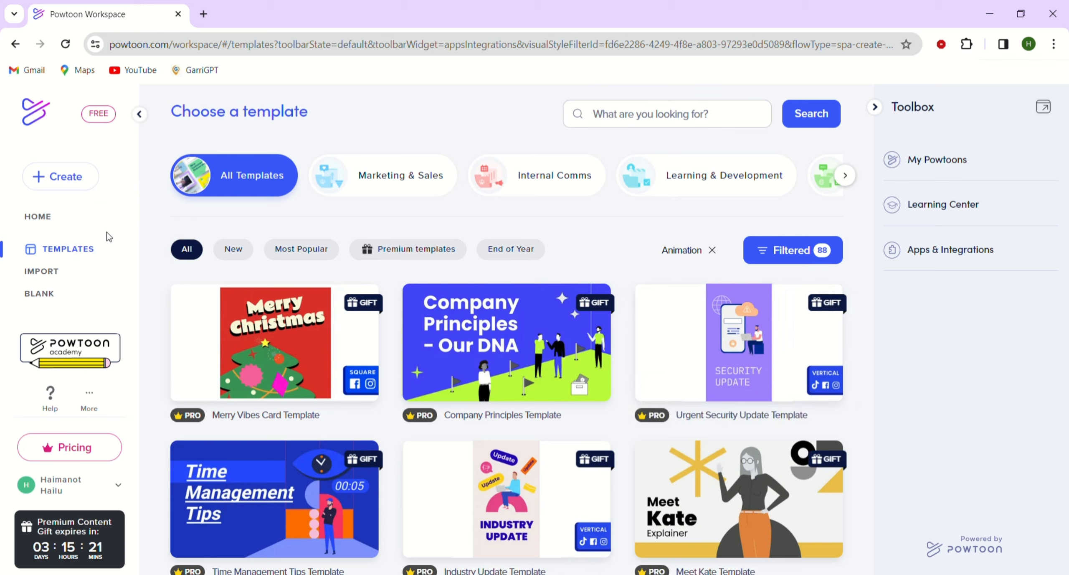
Review the template filter options for look, style and plan.
left_click(34, 181)
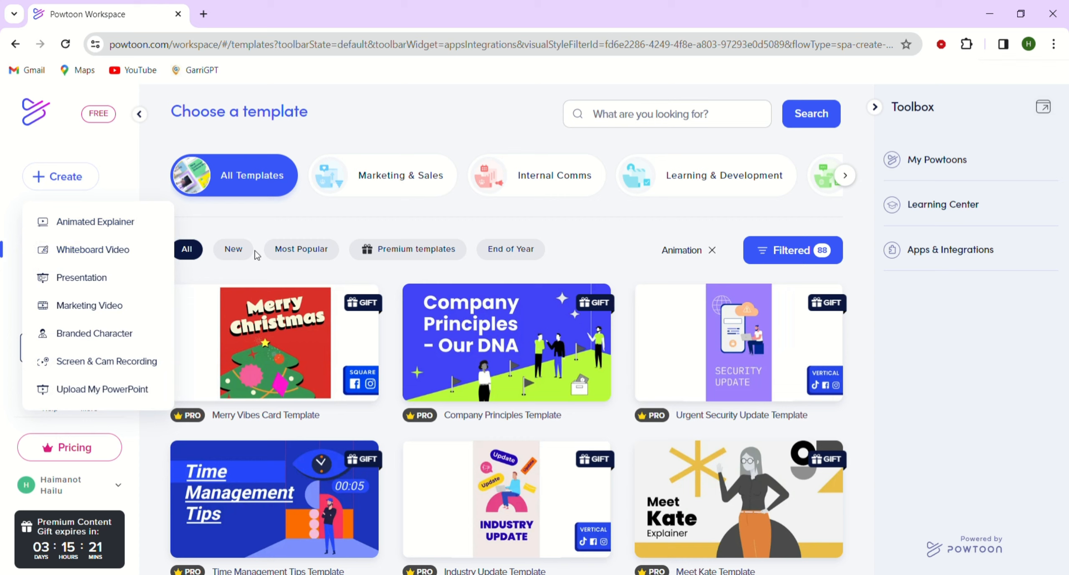
left_click(764, 250)
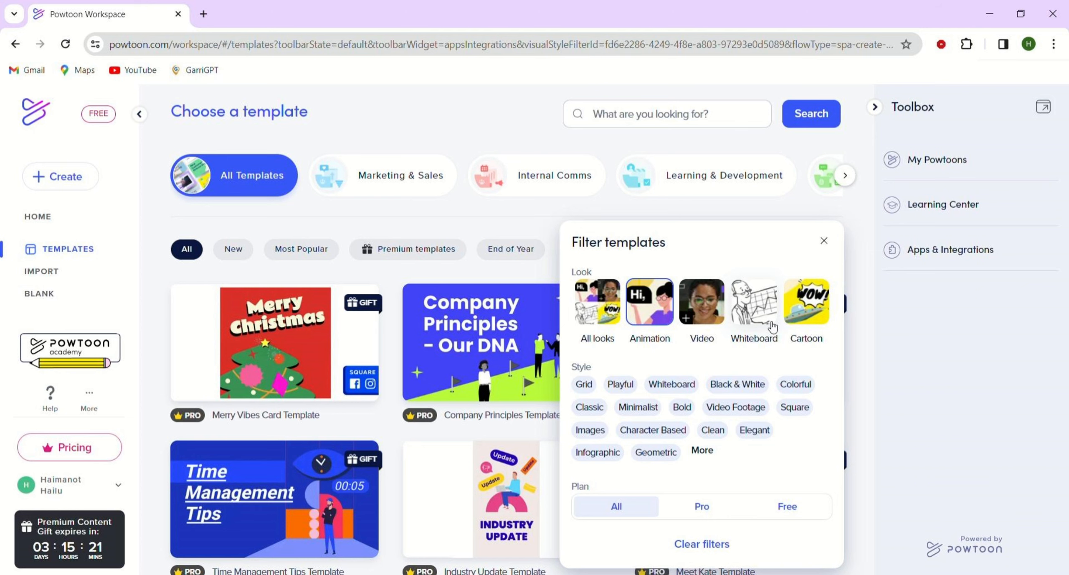
left_click(518, 228)
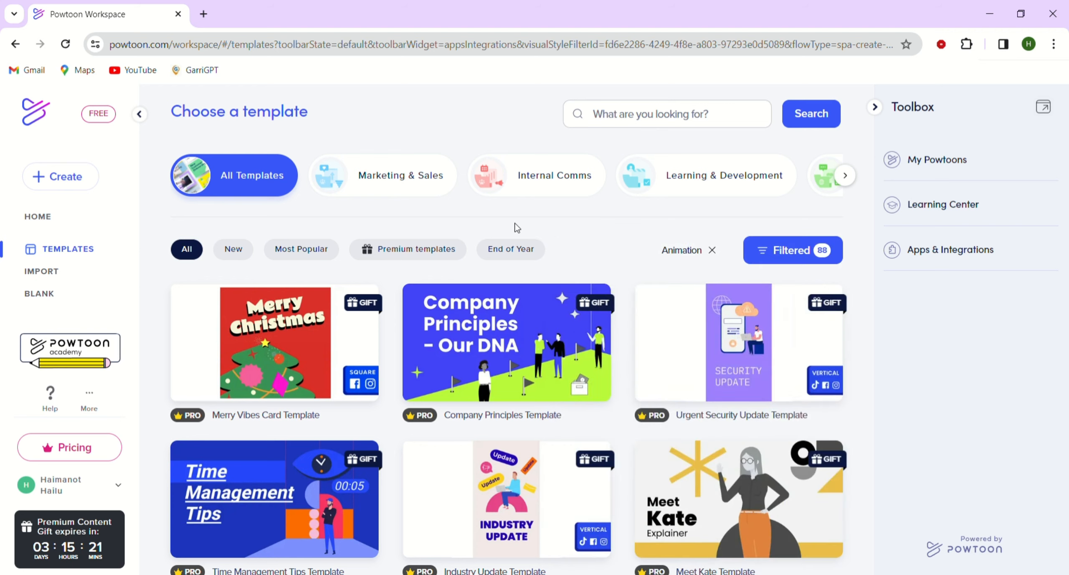
Start a blank Horizontal video and close the look chooser that opens in the studio.
left_click(49, 295)
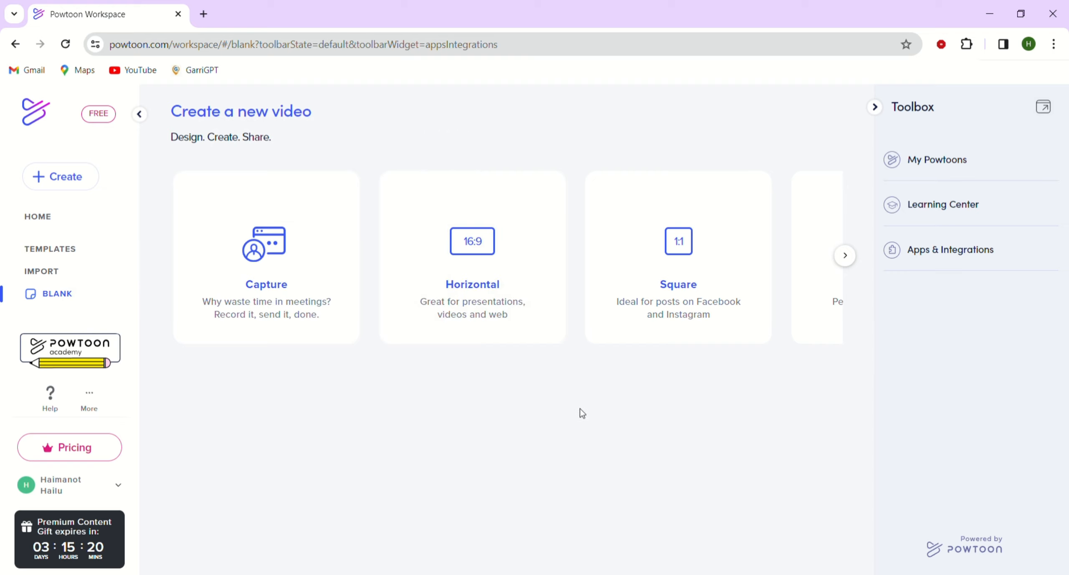
left_click(852, 265)
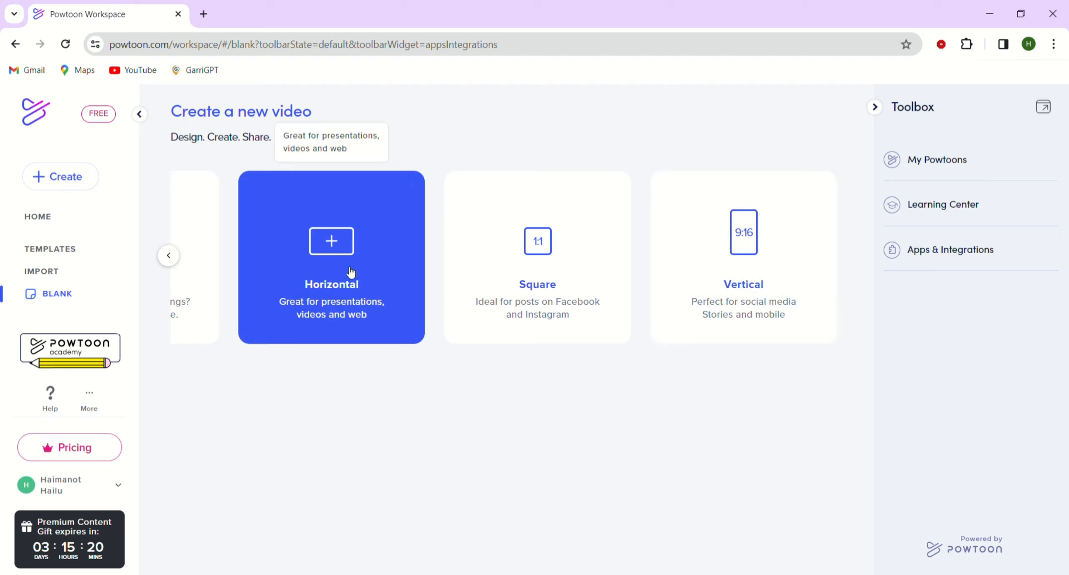
left_click(172, 254)
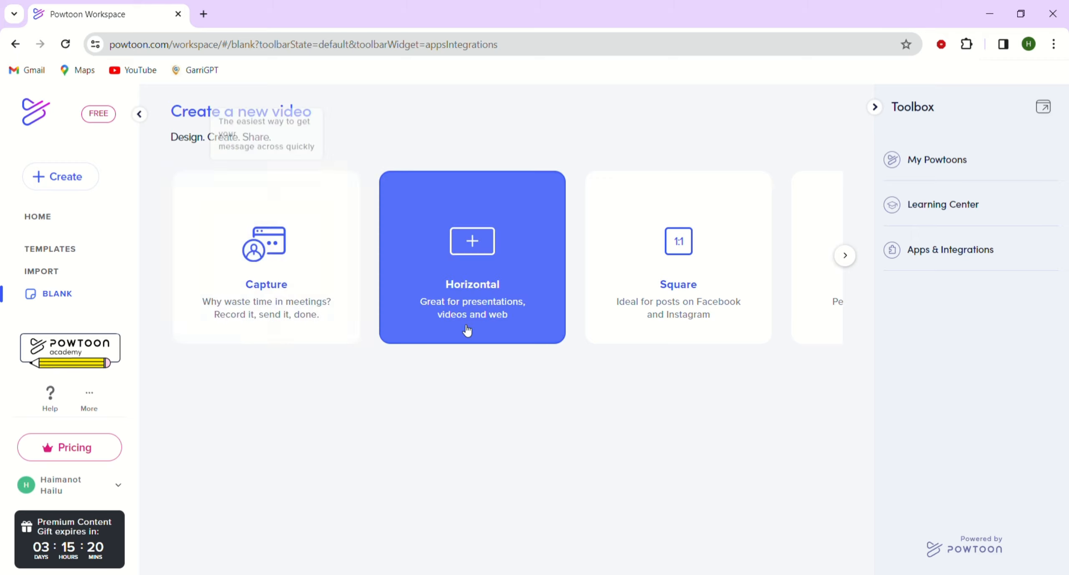
left_click(479, 302)
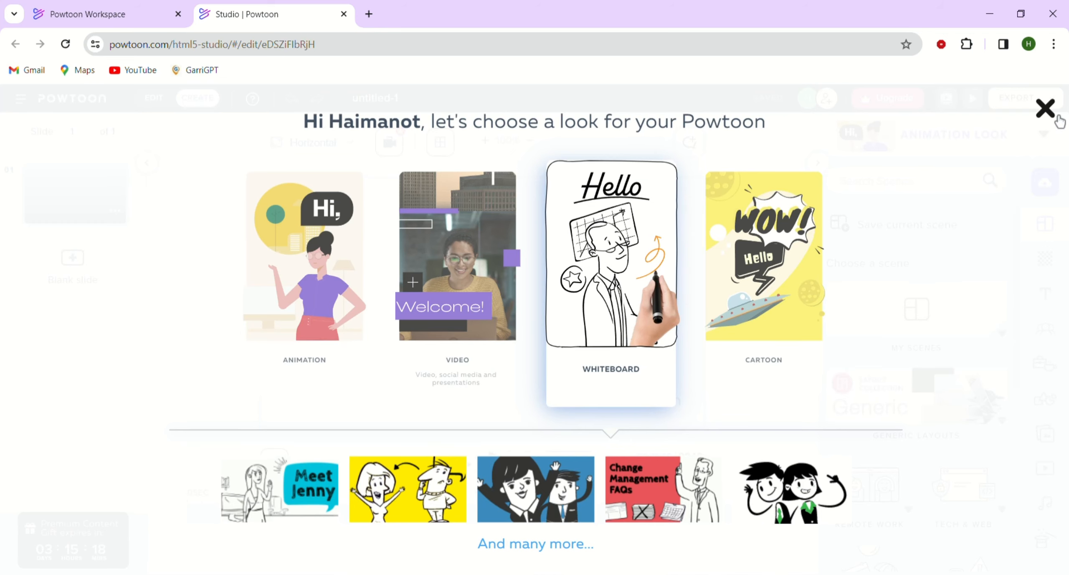
left_click(1060, 122)
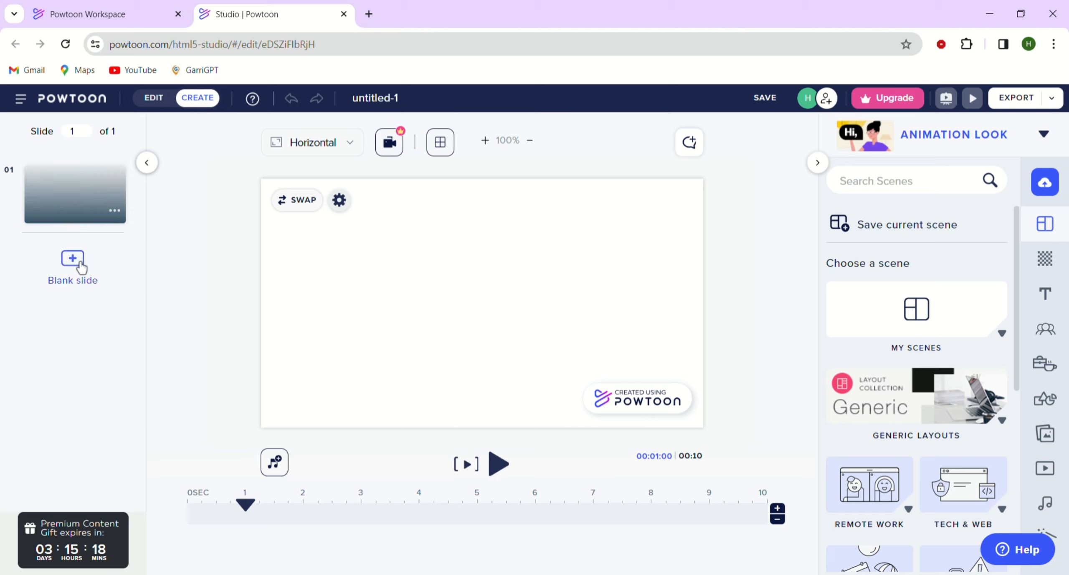
Add two blank slides to the video and return to the first slide.
left_click(82, 267)
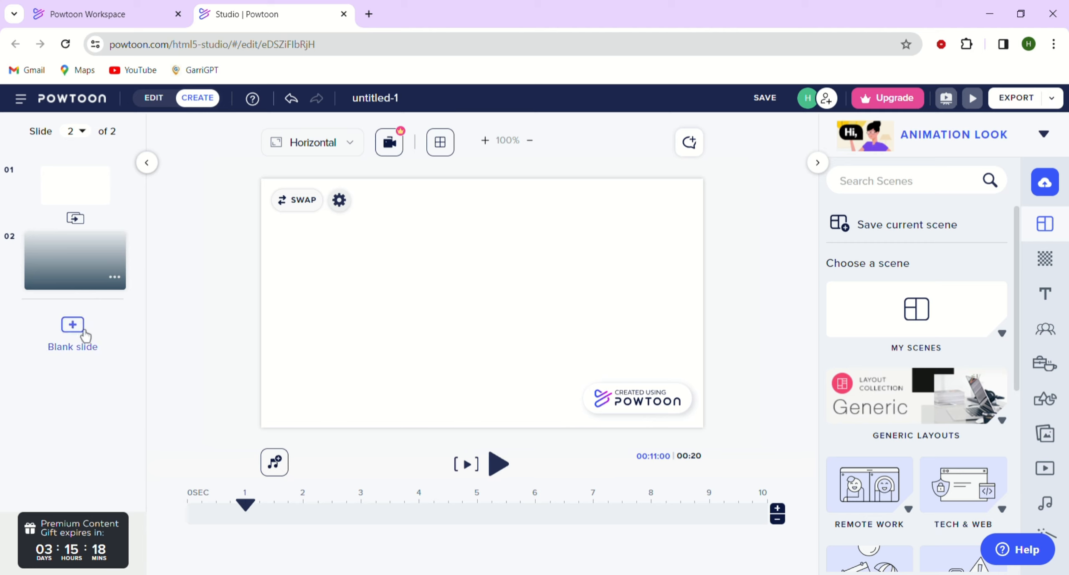
left_click(85, 334)
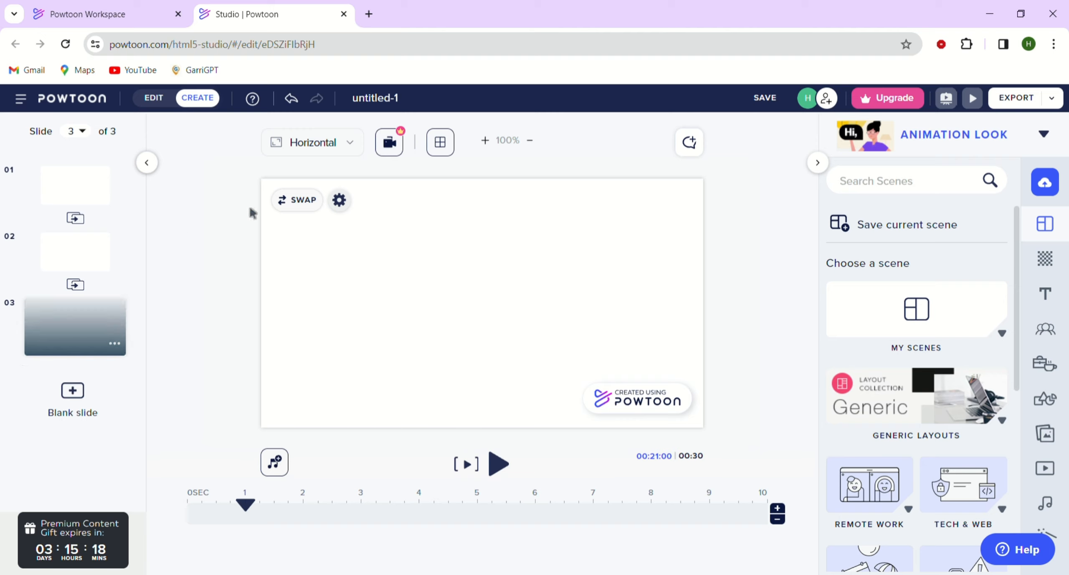
left_click(82, 192)
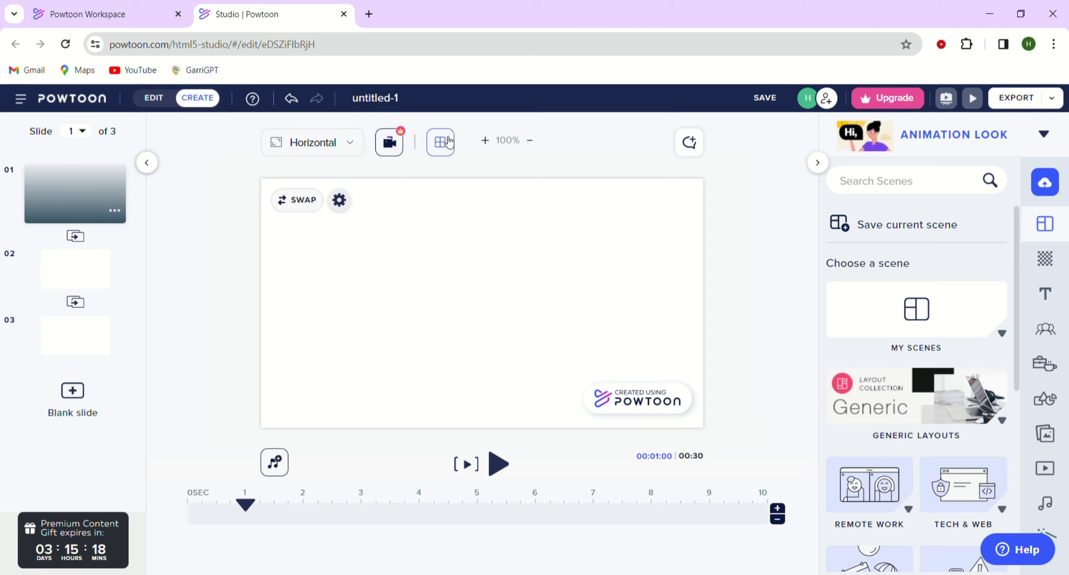
Toggle the canvas grid on and off and review the aspect ratio options, keeping Horizontal.
left_click(441, 142)
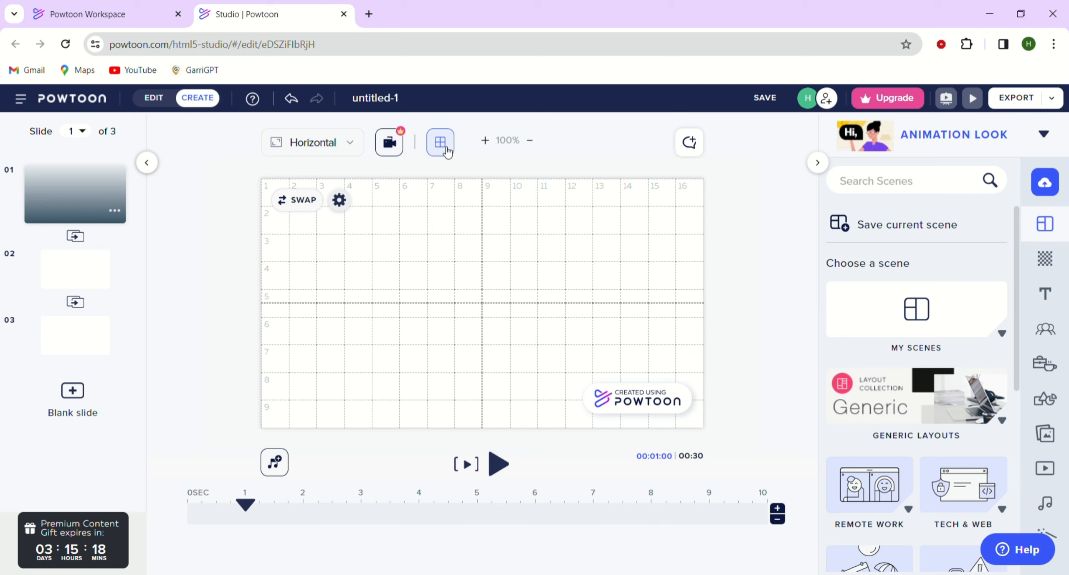
left_click(446, 149)
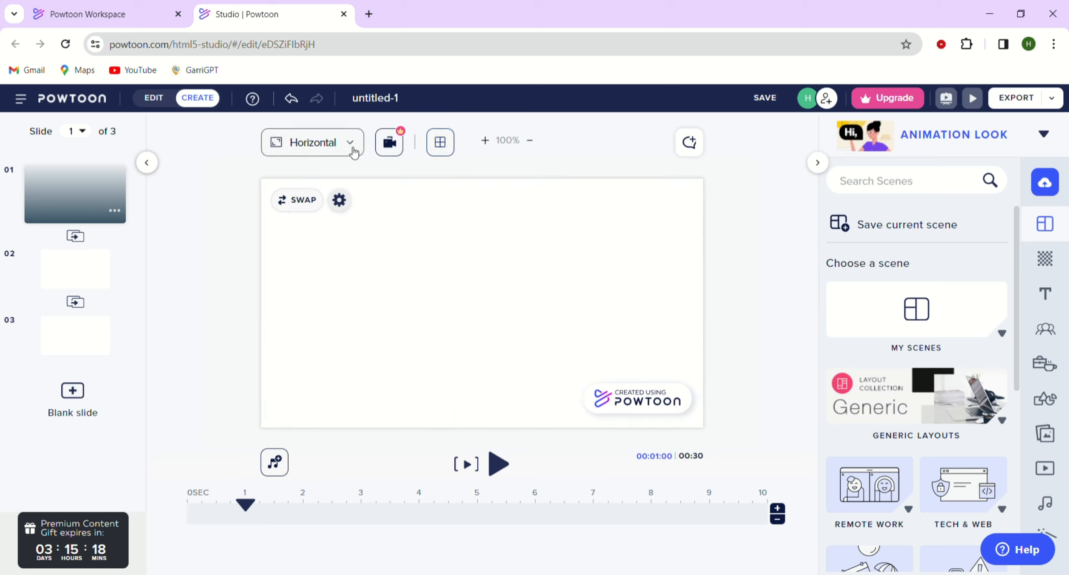
left_click(354, 151)
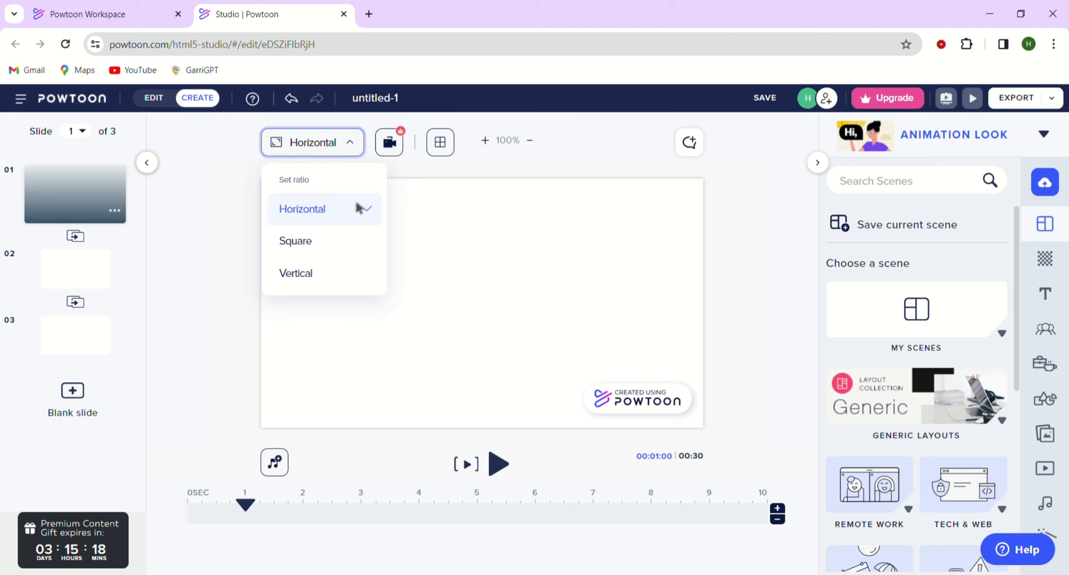
left_click(354, 225)
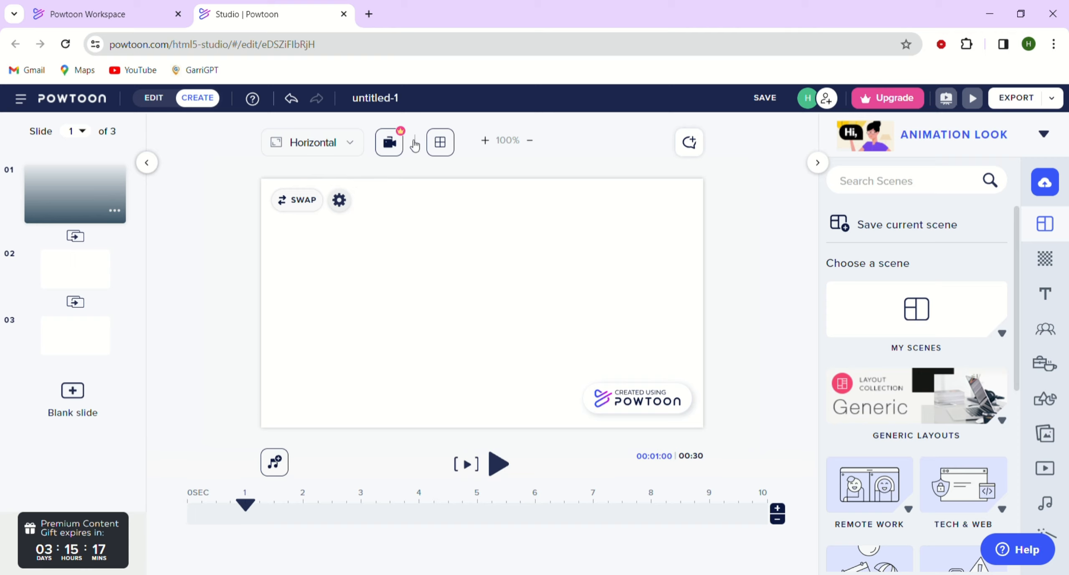
Zoom the canvas to 150% and back to 100%, and collapse and re-expand the scenes panel.
left_click(485, 140)
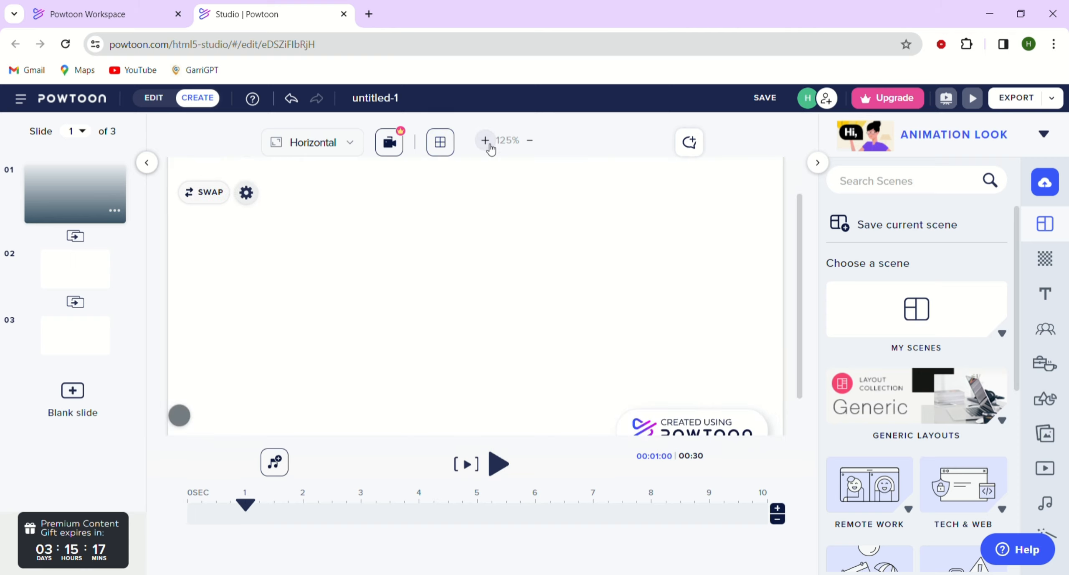
left_click(490, 145)
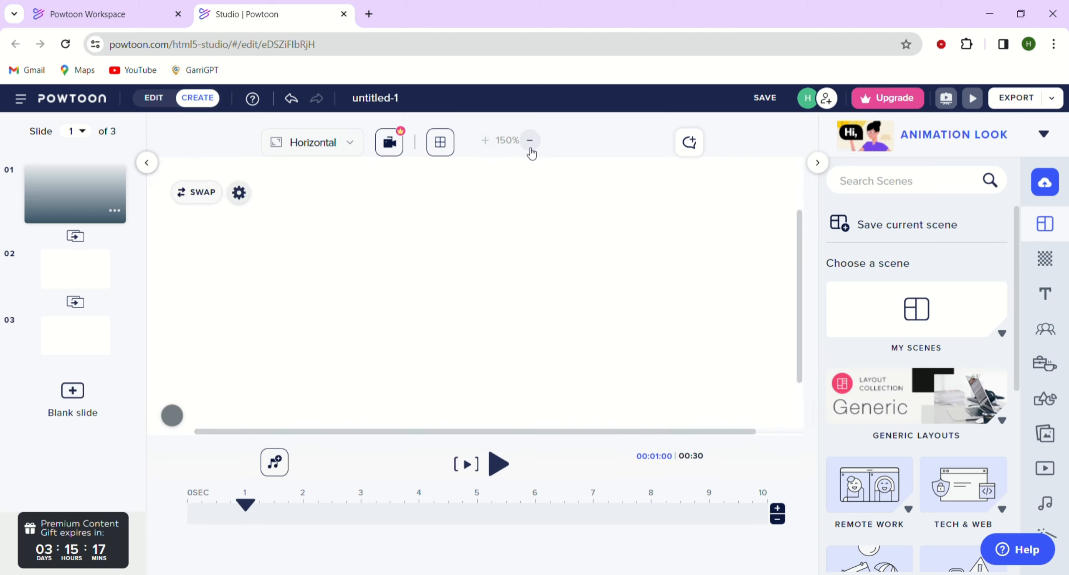
left_click(530, 149)
left_click(530, 150)
left_click(818, 163)
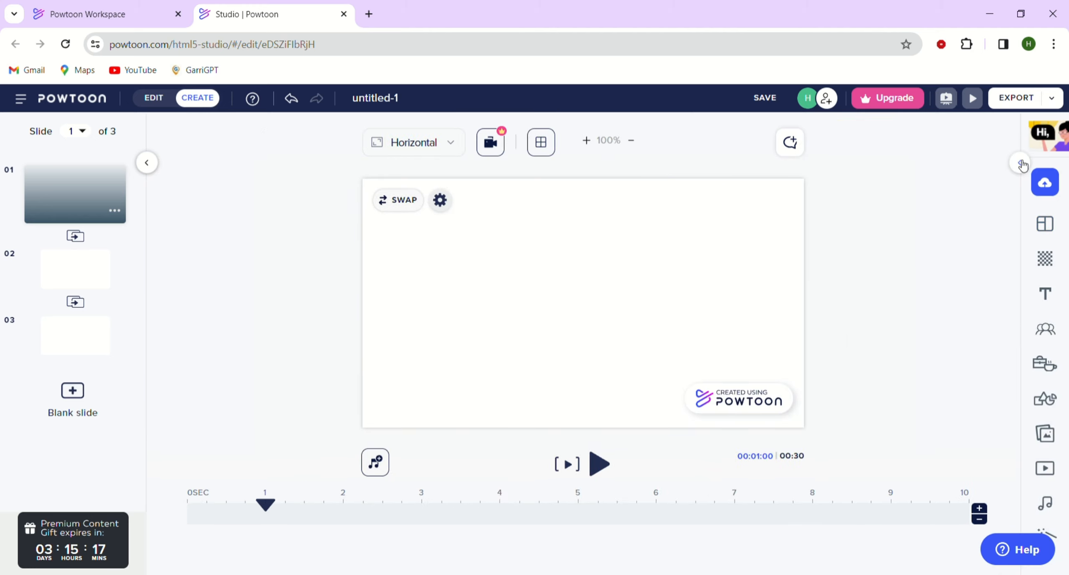
left_click(1022, 164)
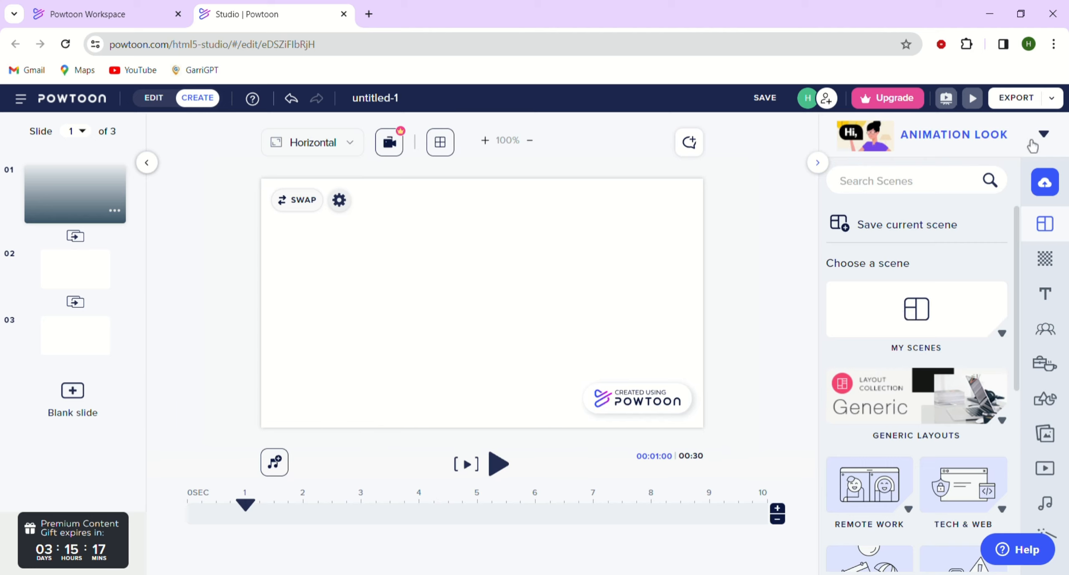
Change the Powtoon look to Cartoon and expand the My Scenes category.
left_click(1047, 146)
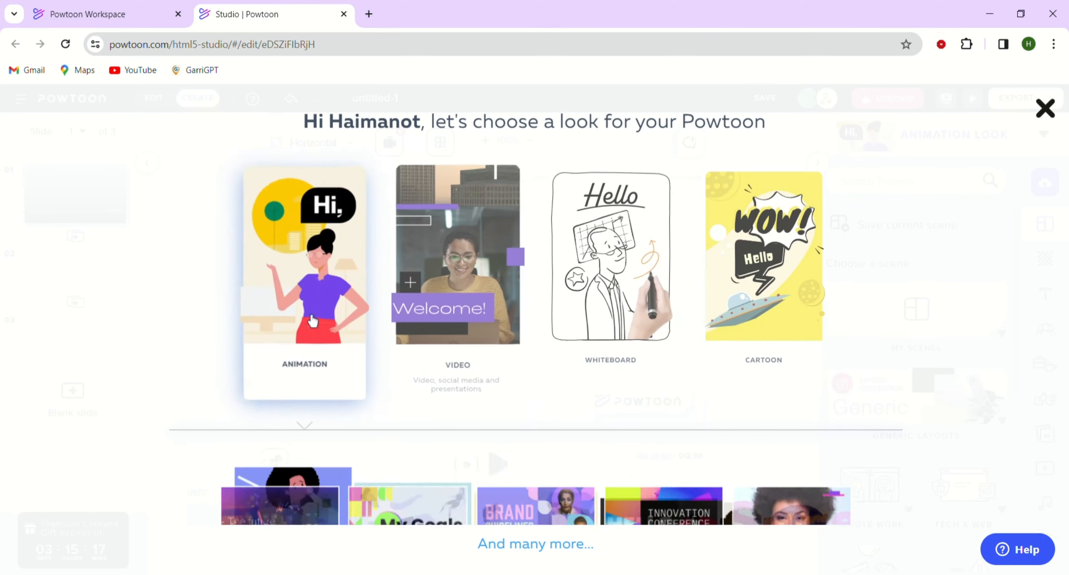
left_click(764, 267)
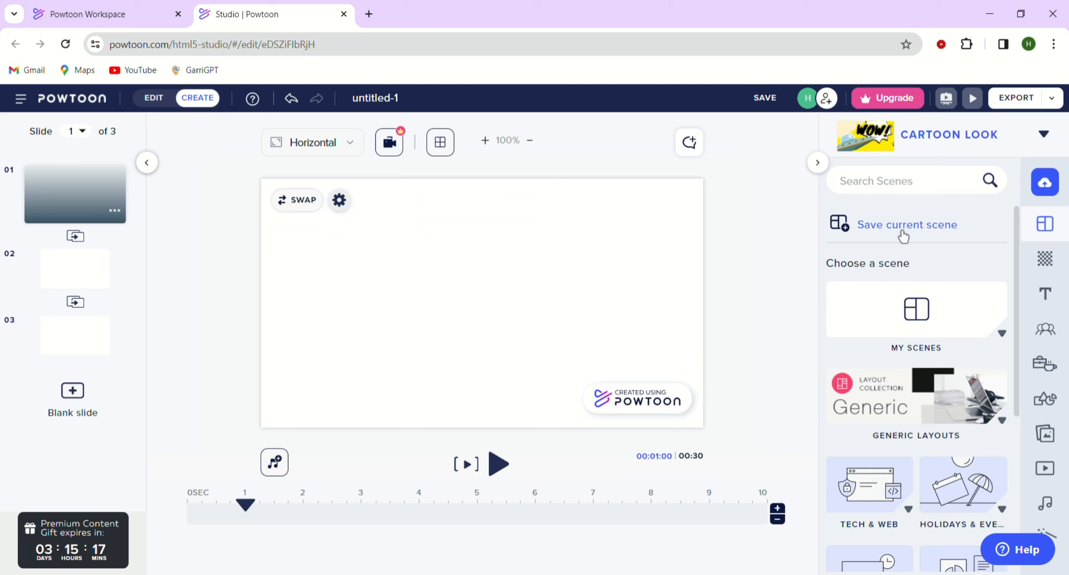
left_click(885, 326)
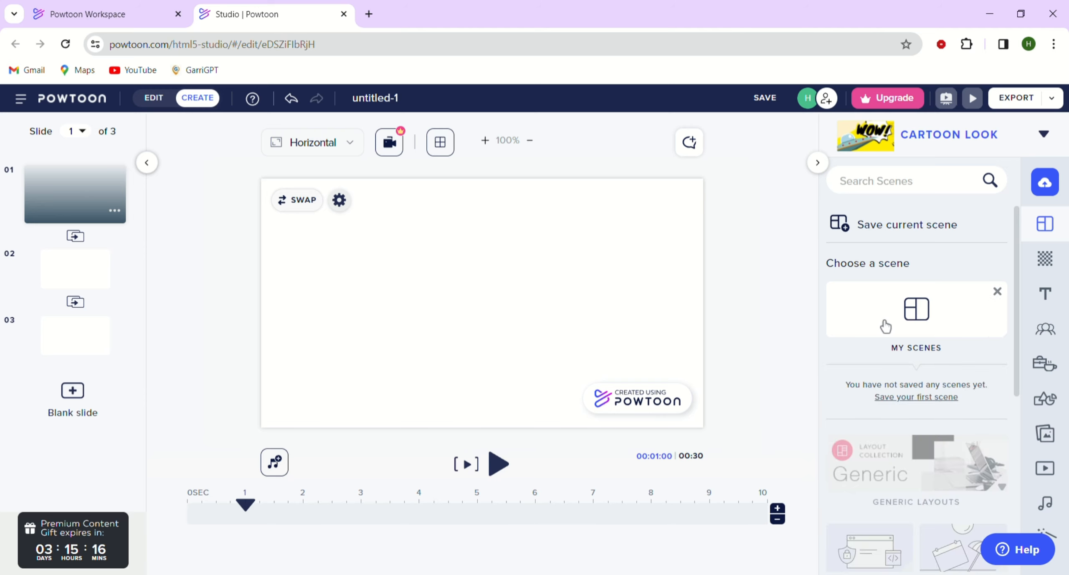
Collapse My Scenes, browse the scene categories, and reopen the look chooser keeping the Cartoon look.
left_click(885, 326)
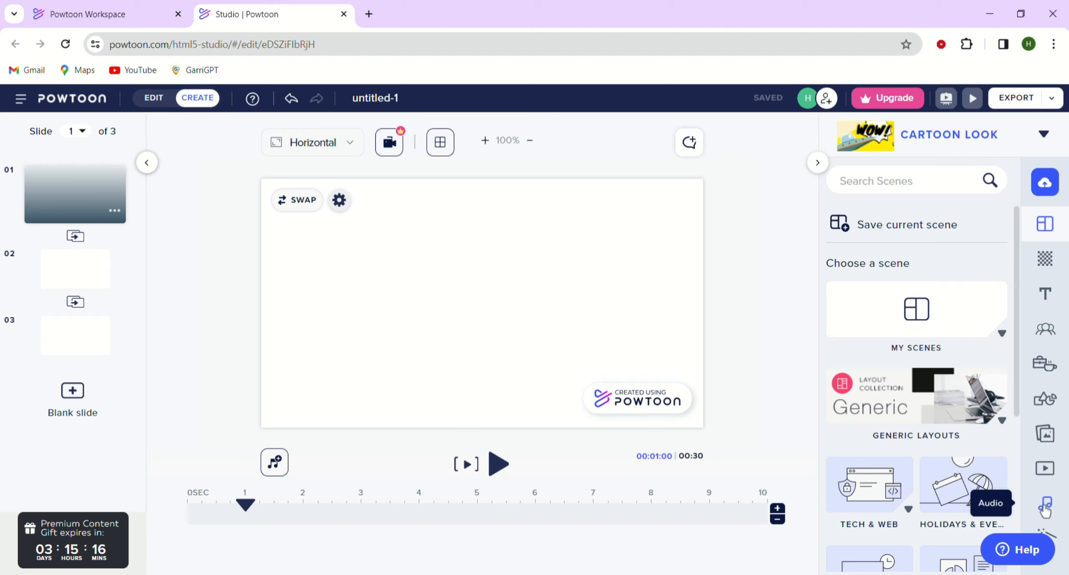
scroll(945, 514, "down", 5)
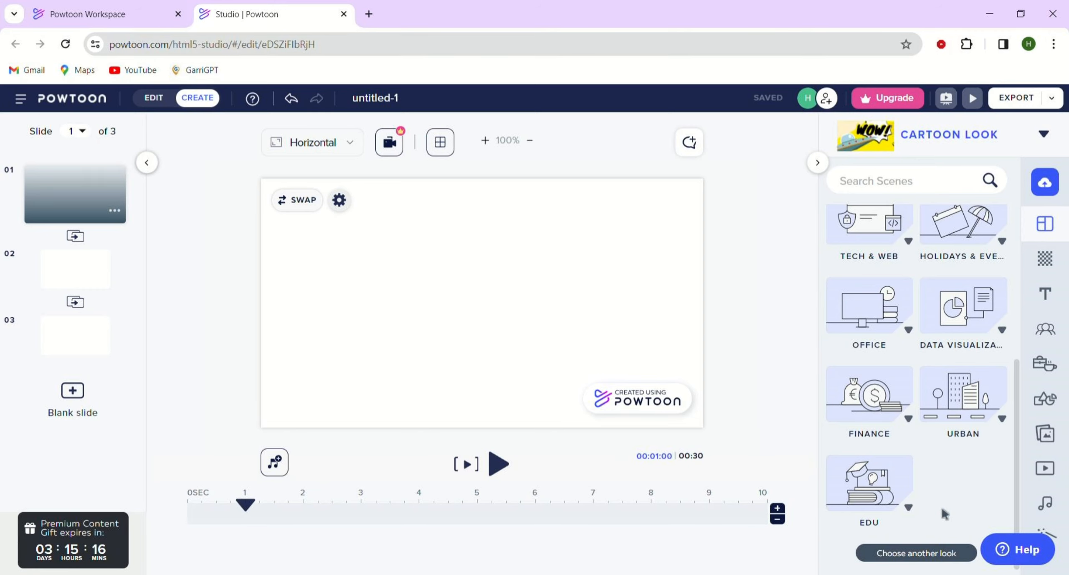
left_click(923, 555)
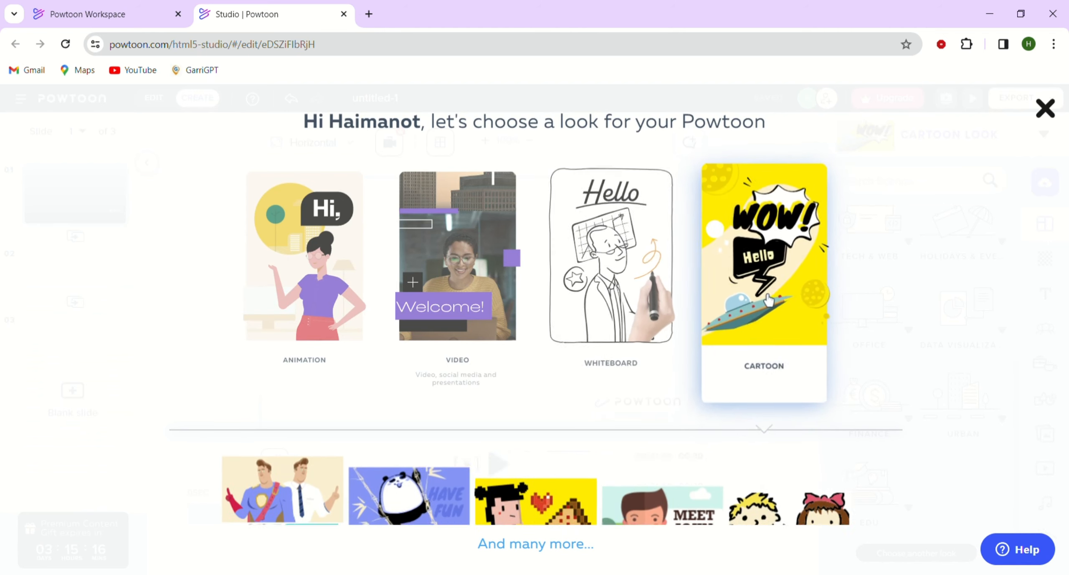
left_click(769, 299)
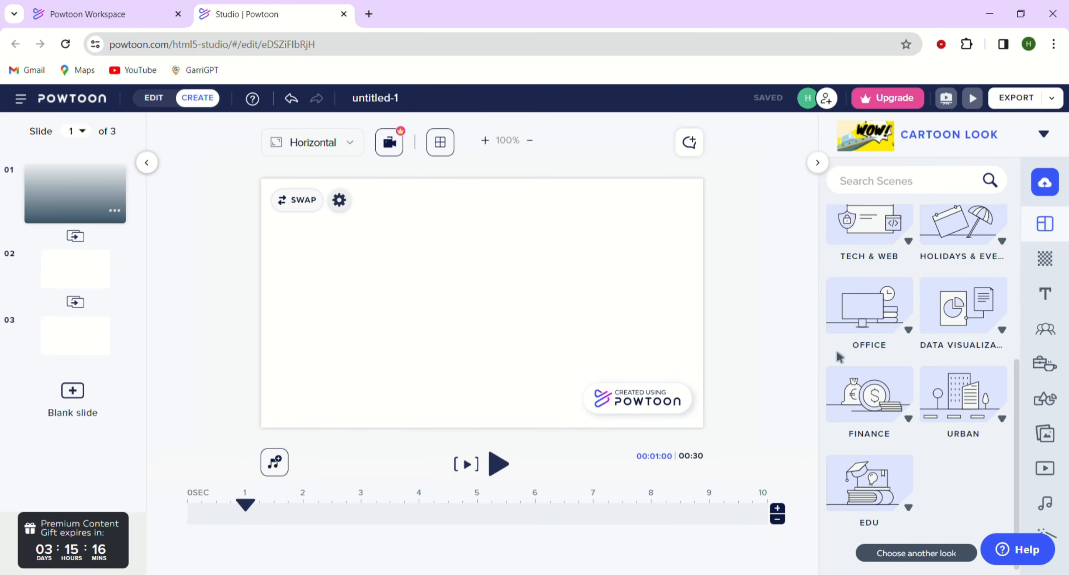
Expand the Finance scene category and apply the "We did IT!" celebration scene to slide 1.
left_click(908, 426)
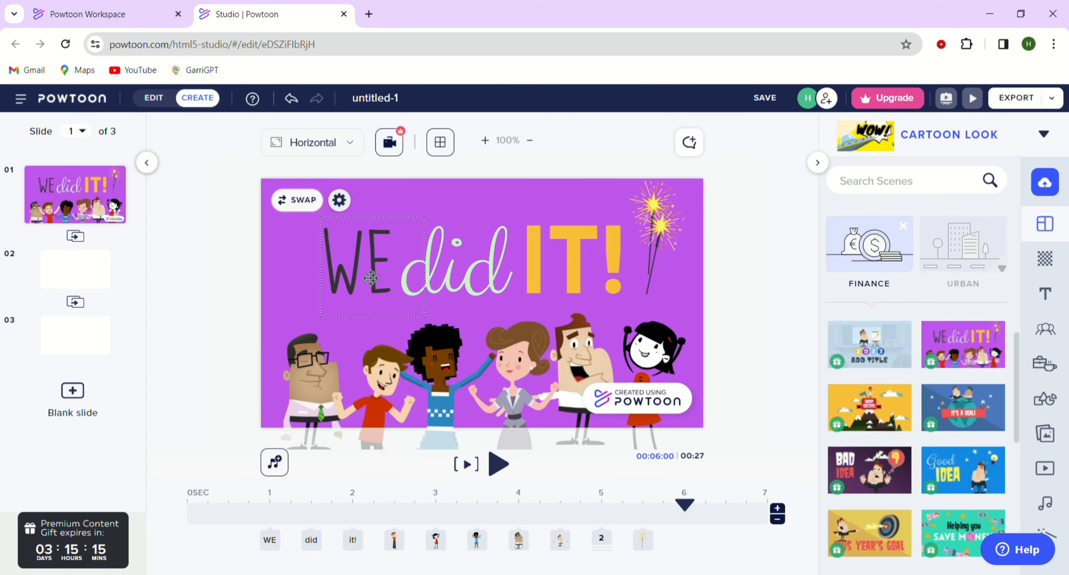
left_click(371, 277)
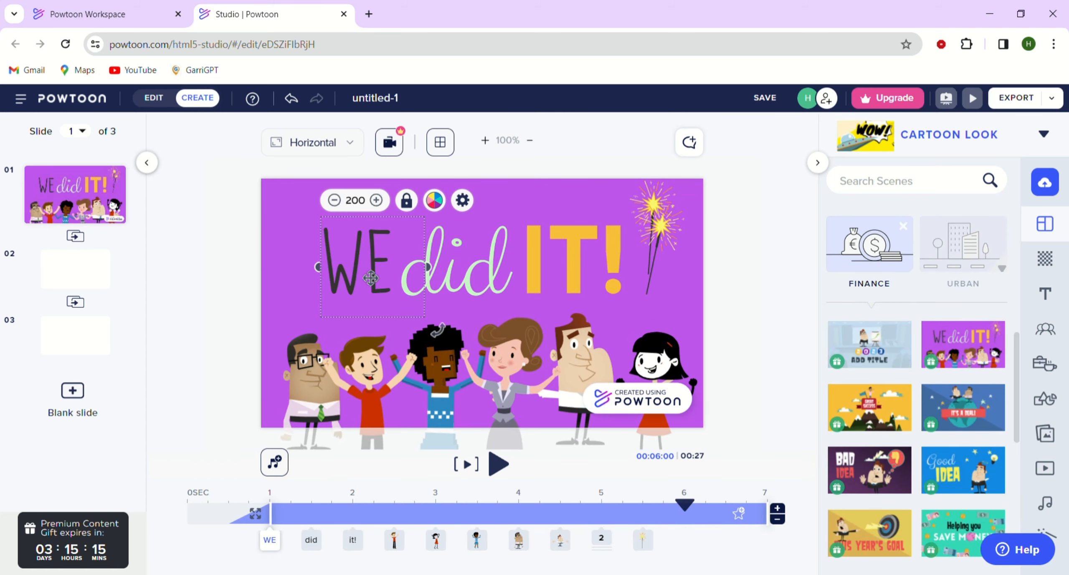
Delete the "WE", "did" and "IT!" text elements from the scene.
key("Delete")
left_click(473, 274)
key("Delete")
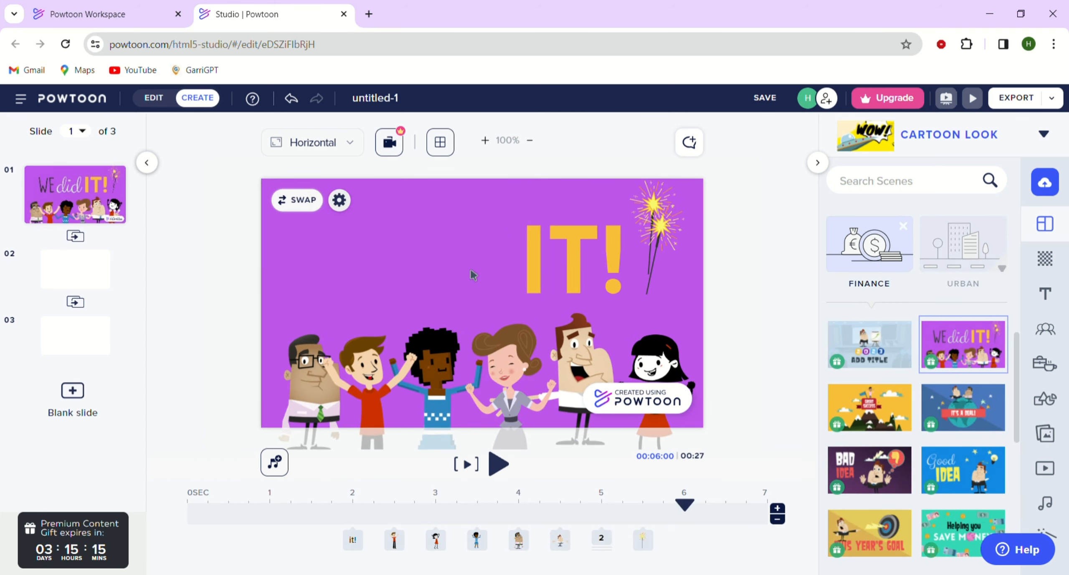
left_click(600, 294)
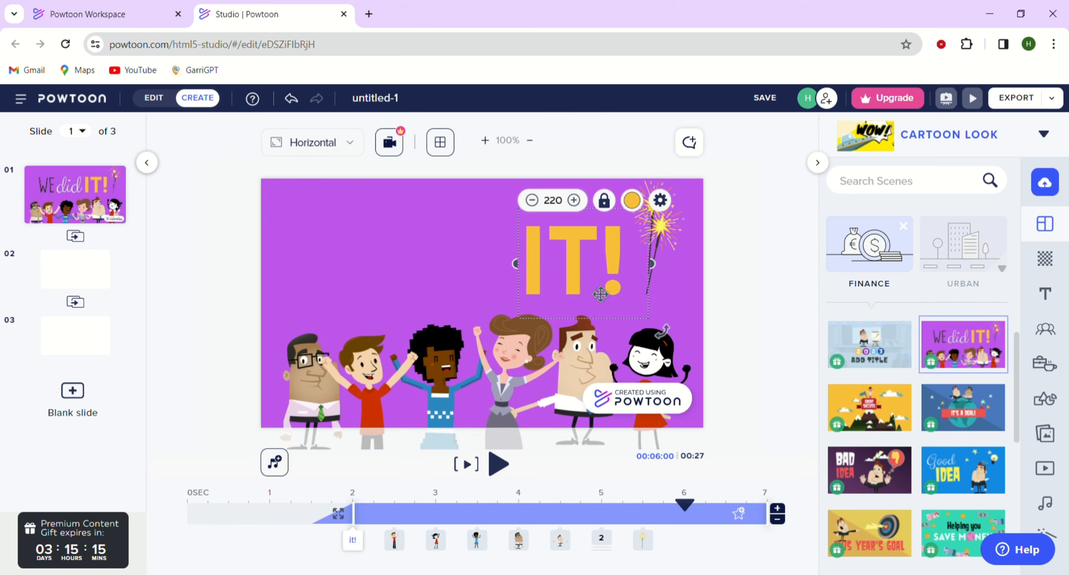
key("Delete")
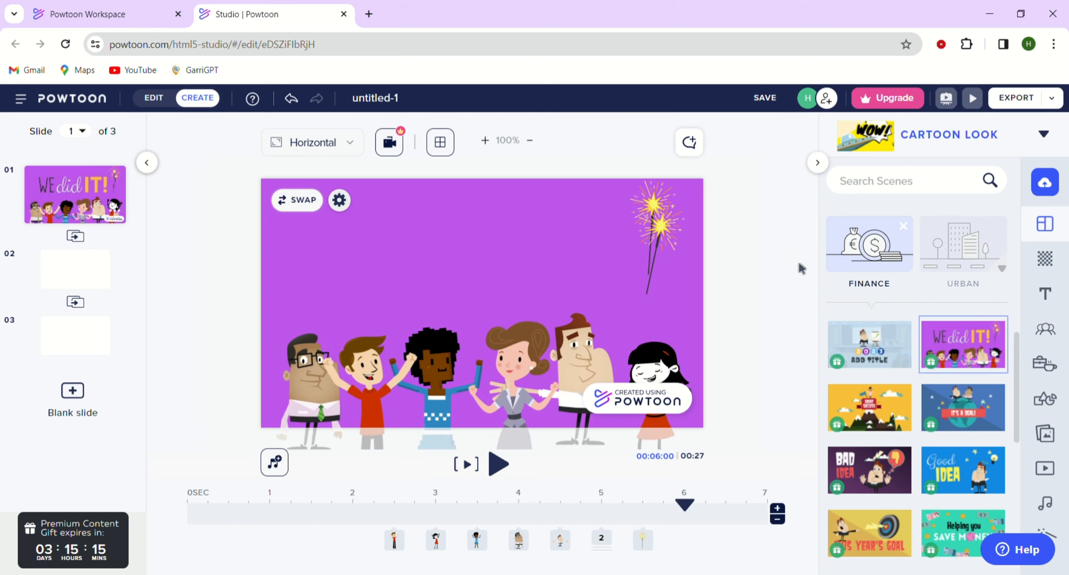
Add a subtitle text box to the slide from the Text elements.
left_click(1057, 297)
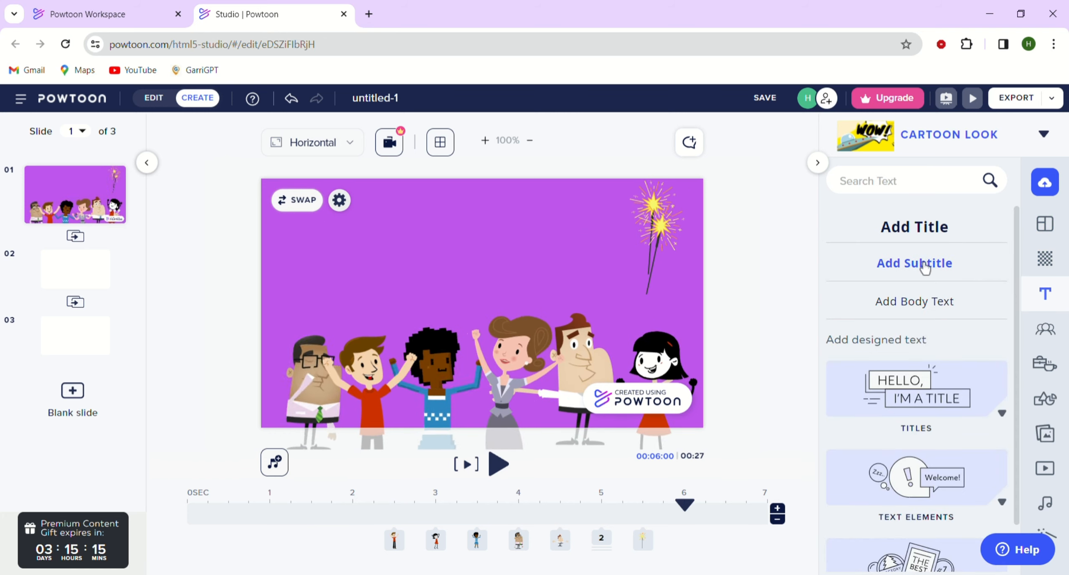
left_click(924, 263)
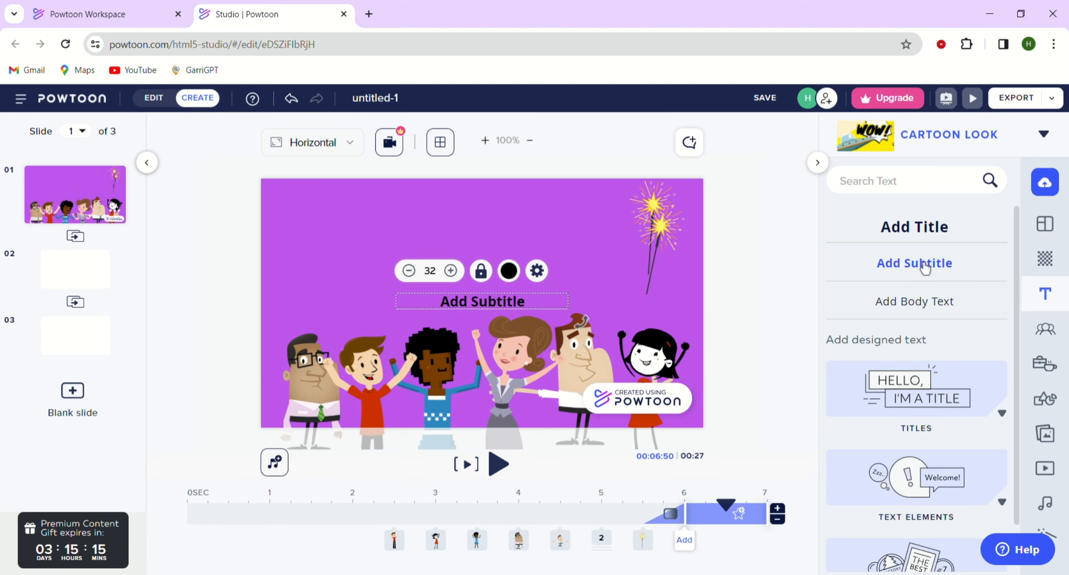
left_click(616, 279)
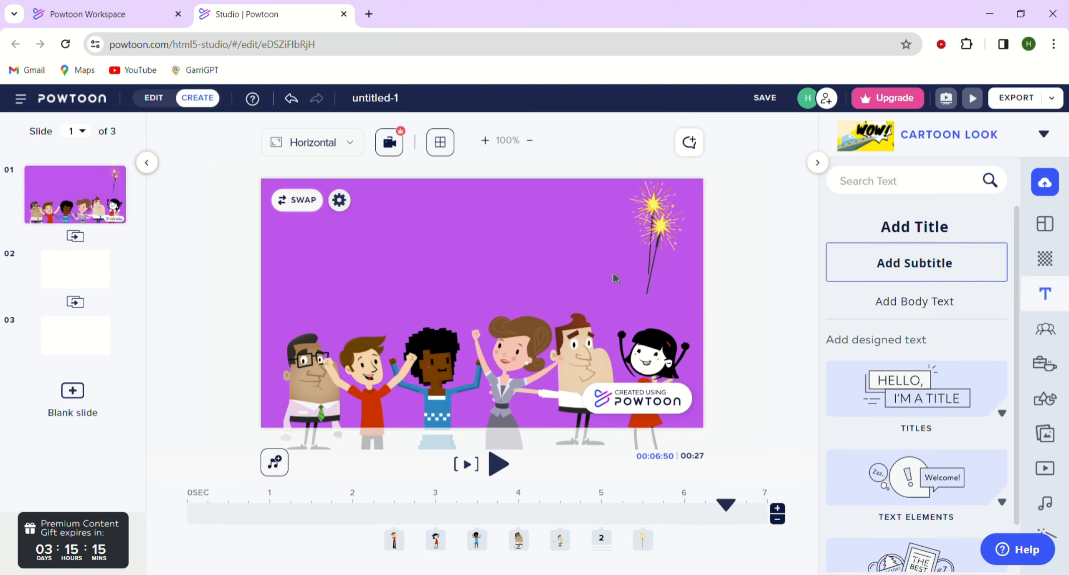
Add a title text box and move it up above the characters.
left_click(904, 228)
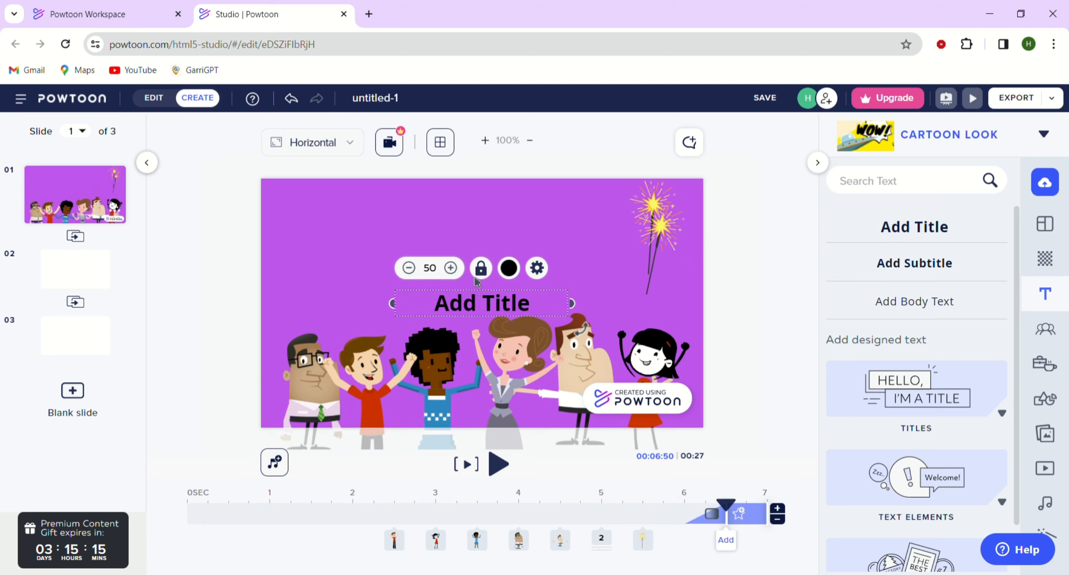
left_click_drag(477, 311, 477, 270)
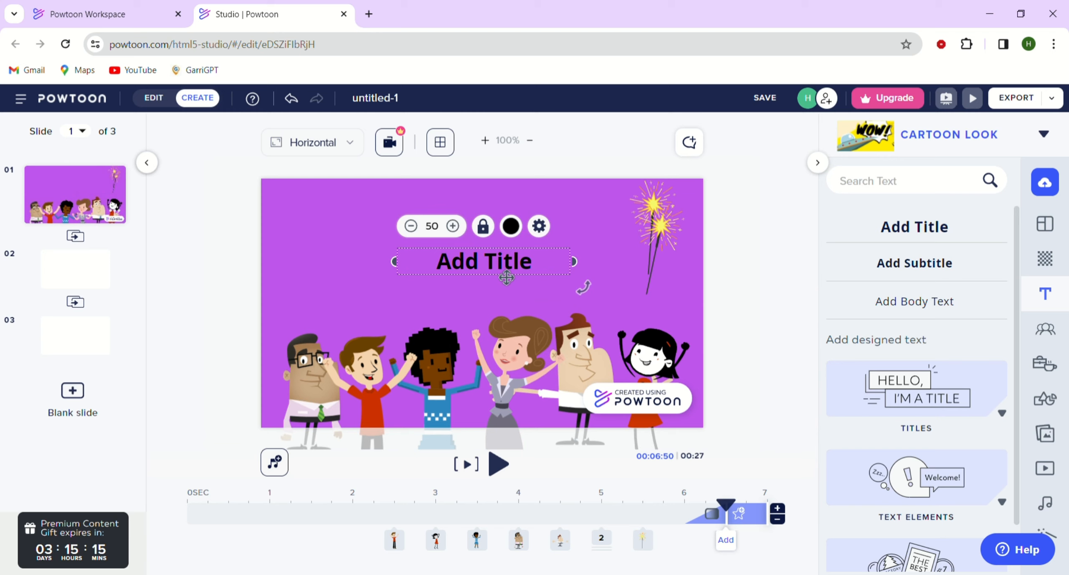
Open the title's settings and set its enter effect to Pop.
left_click(539, 227)
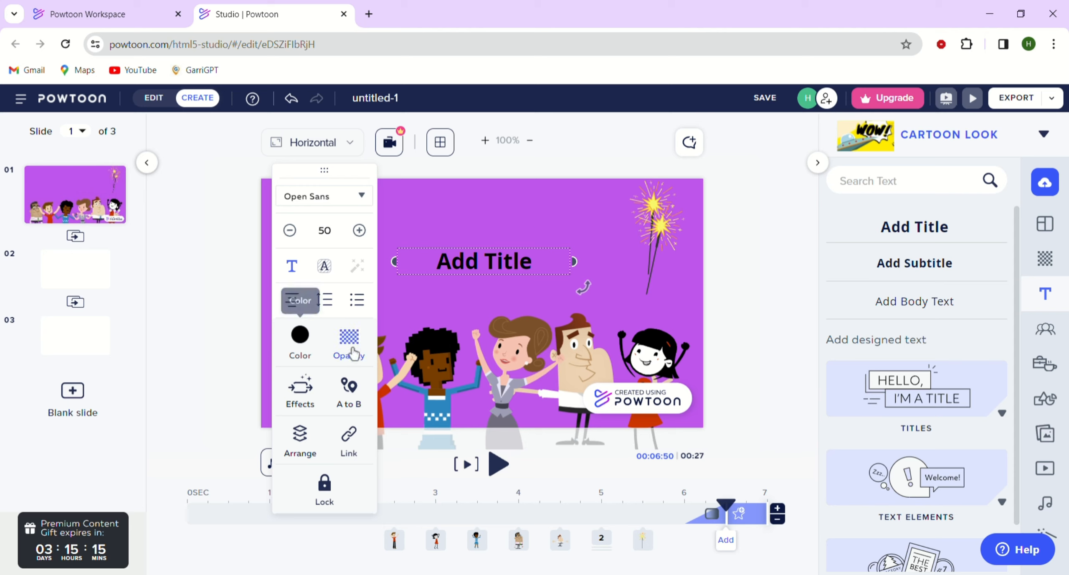
left_click(312, 413)
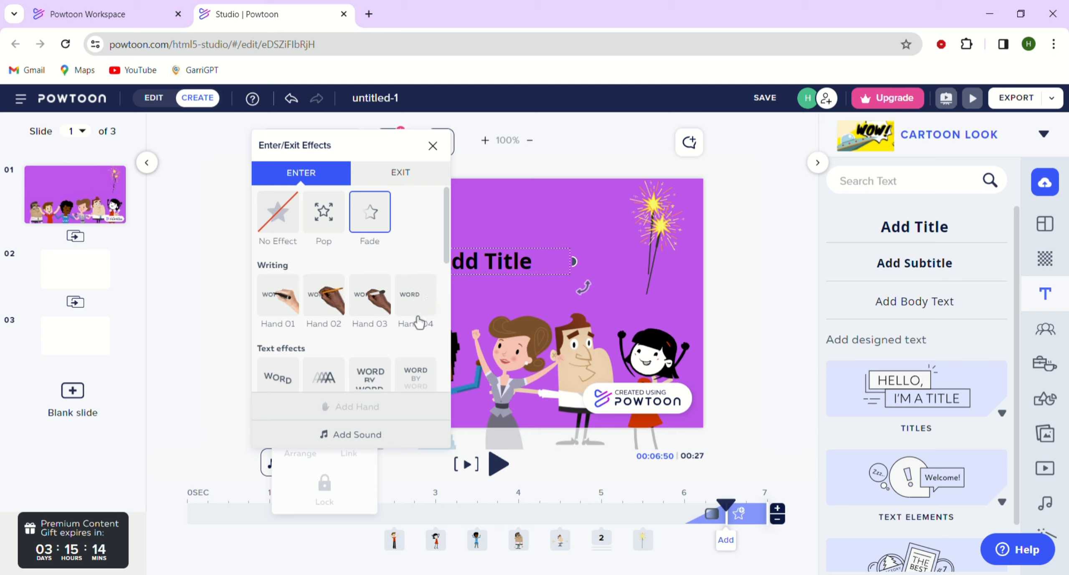
scroll(421, 320, "down", 5)
scroll(418, 321, "up", 5)
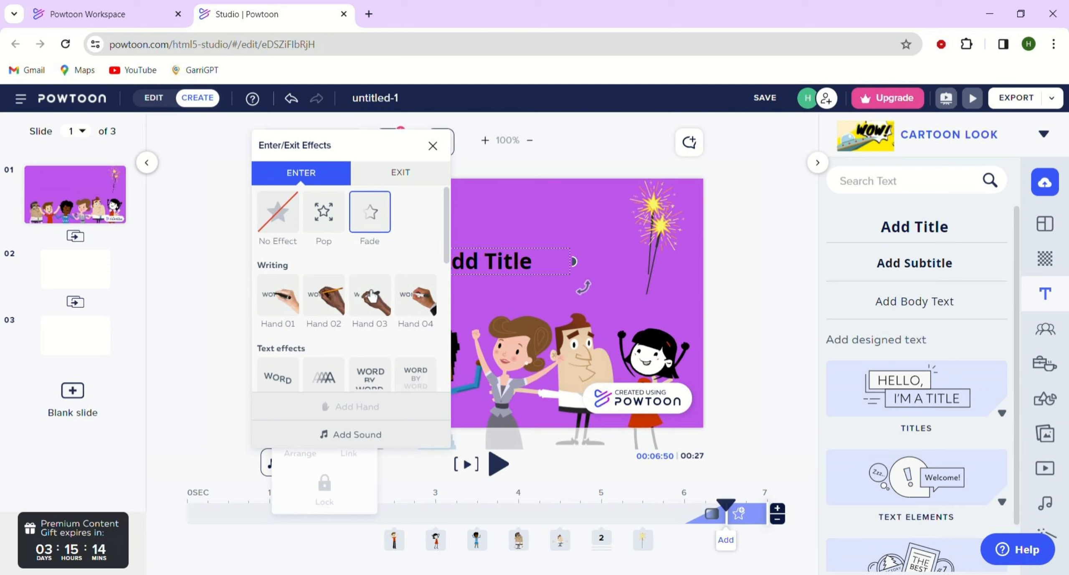
left_click(341, 218)
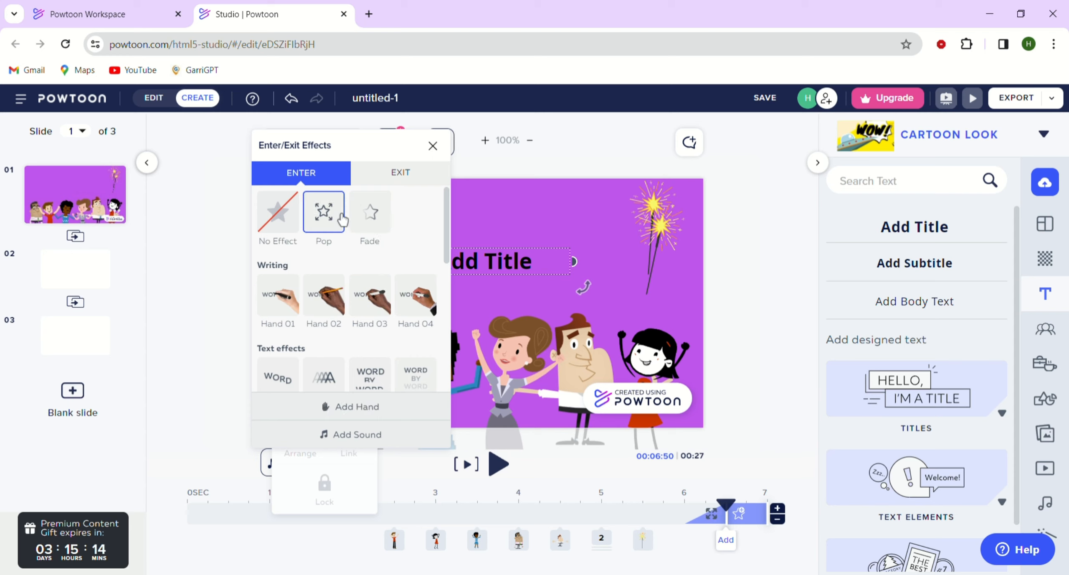
left_click(434, 151)
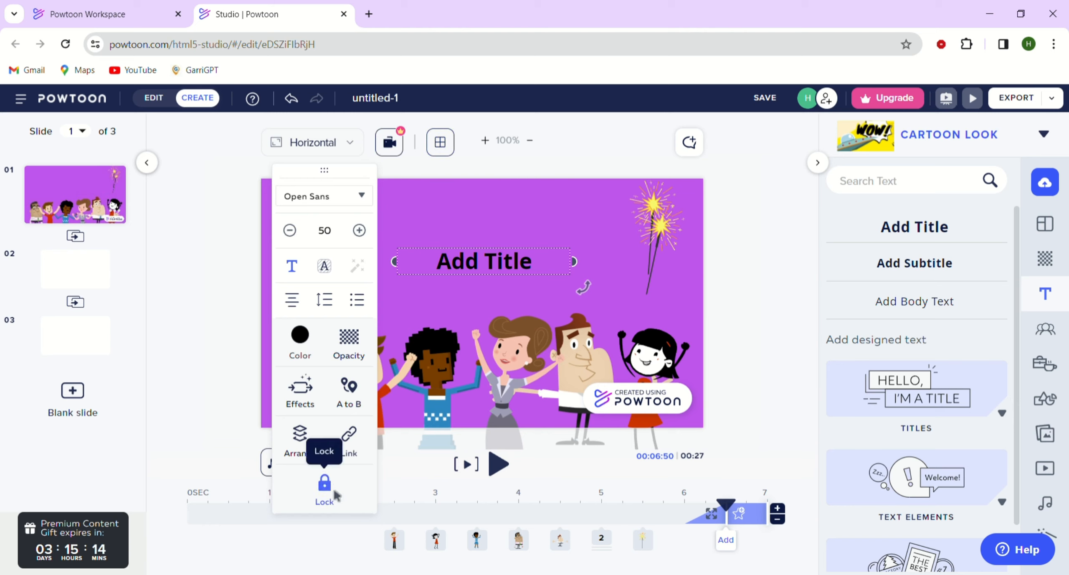
Lock the title and unlock it again.
left_click(331, 488)
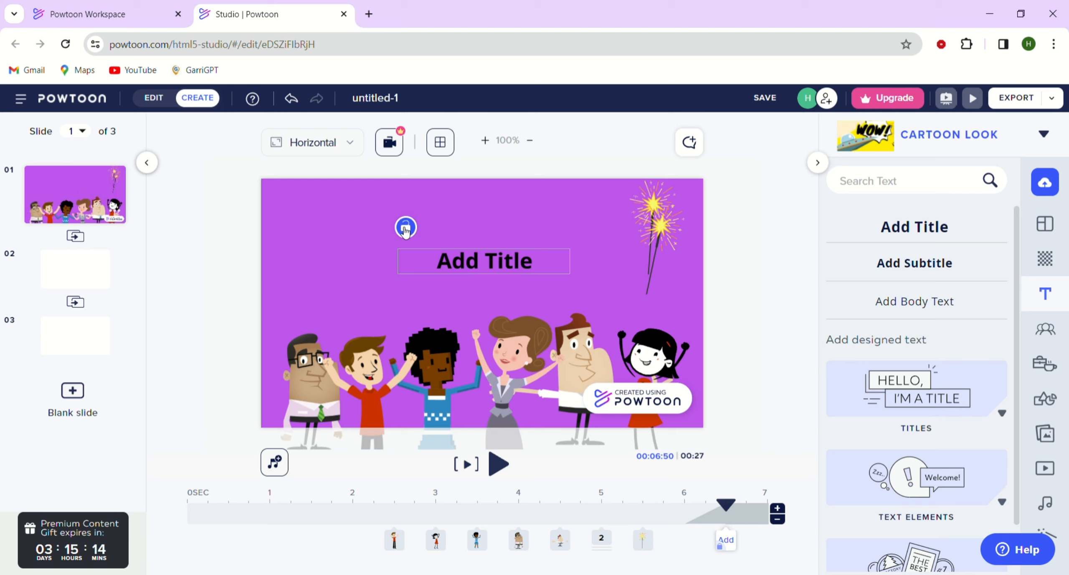
left_click(406, 229)
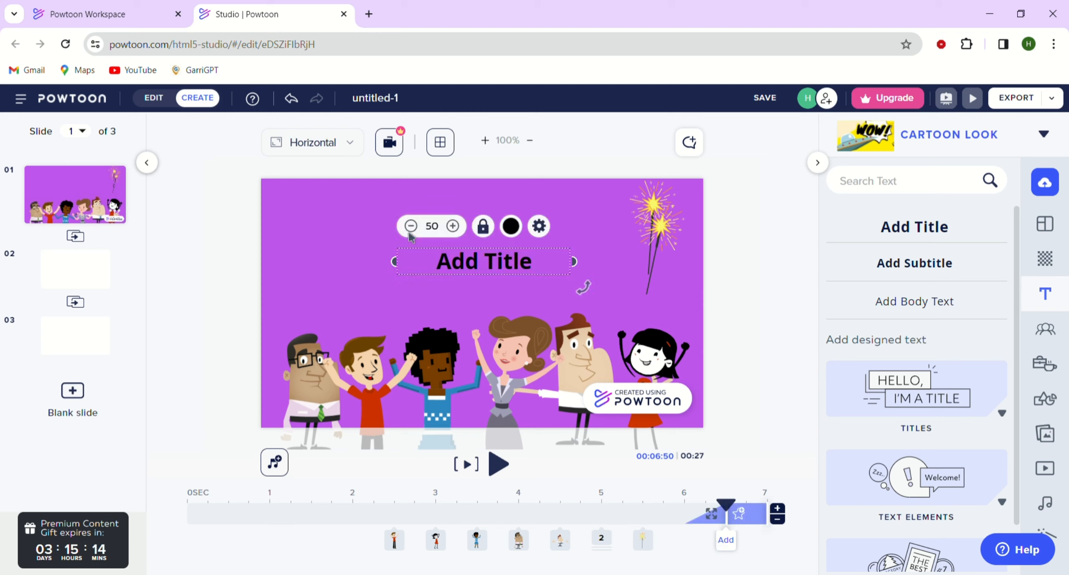
Replace the title's text with "Cheers !" and deselect it.
left_click(467, 271)
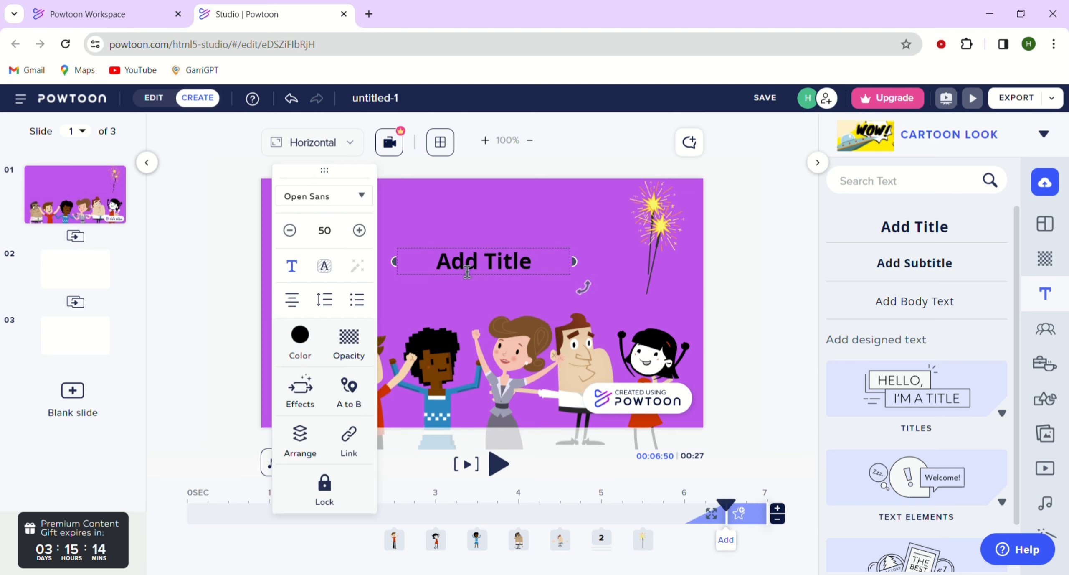
key("Right")
key("Right")
key("Right")
key("Right")
key("Right")
key("BackSpace")
key("BackSpace")
key("BackSpace")
key("BackSpace")
key("BackSpace")
key("BackSpace")
key("BackSpace")
key("BackSpace")
key("BackSpace")
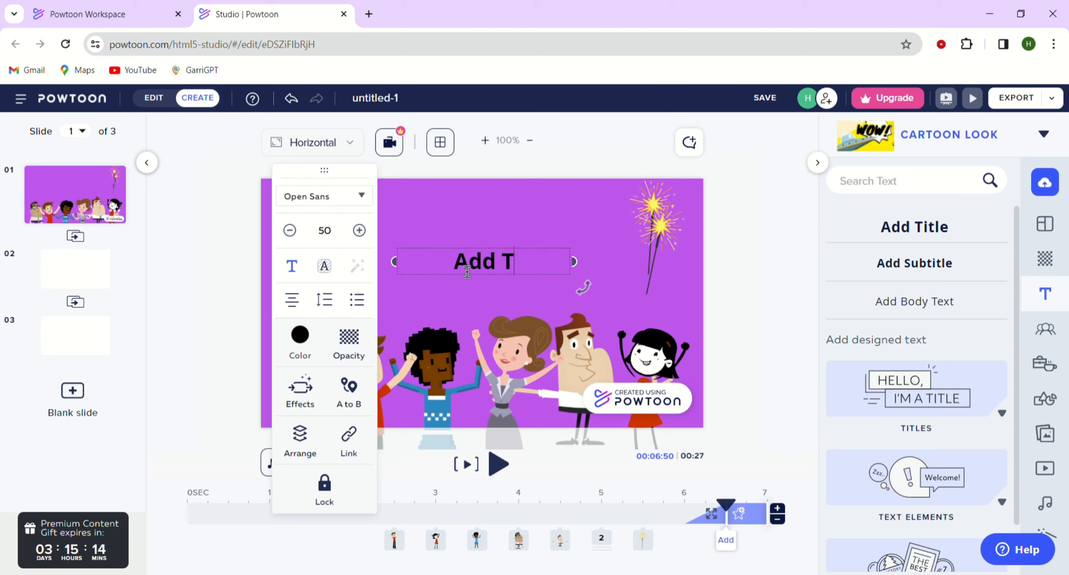
type("Che")
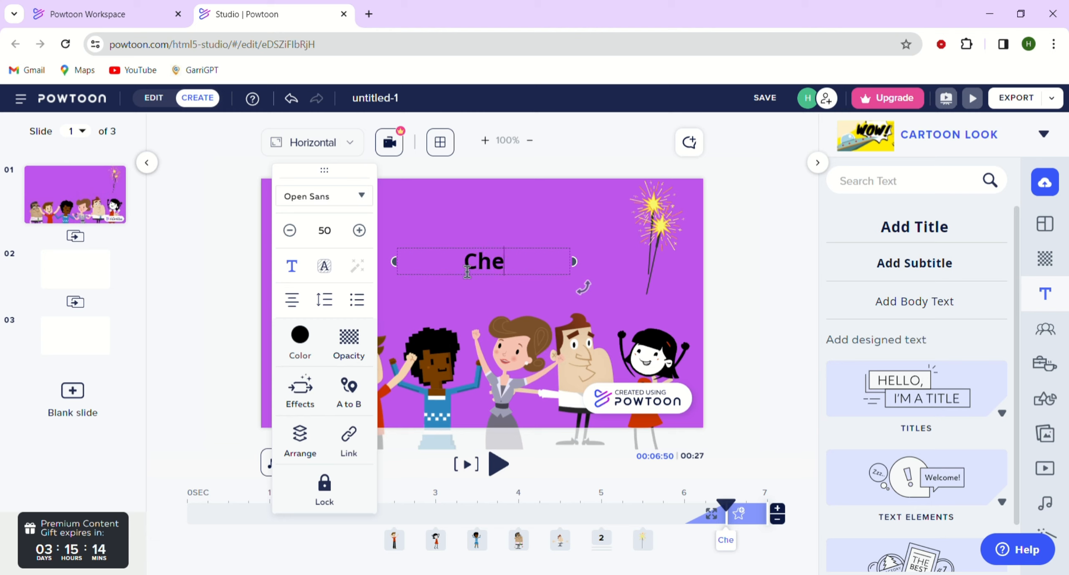
type("ers !")
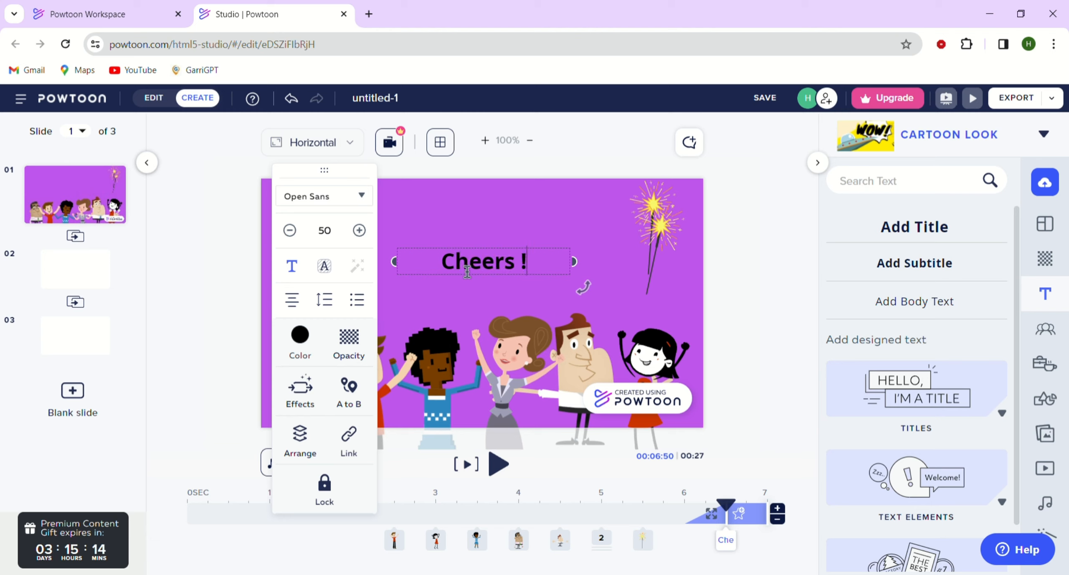
left_click(91, 207)
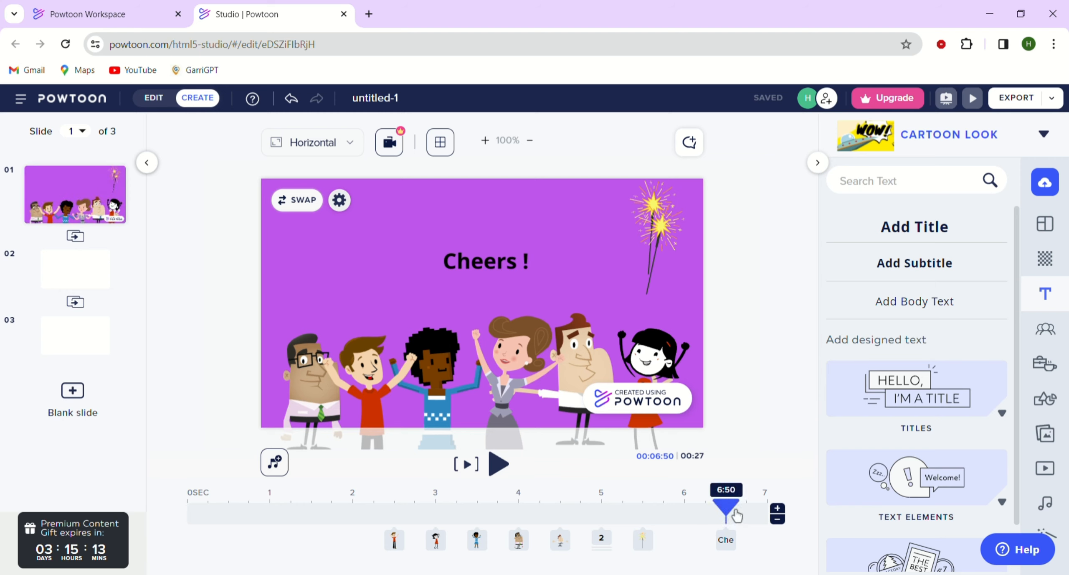
Scrub the timeline and play a preview of the slide.
left_click_drag(737, 516, 535, 514)
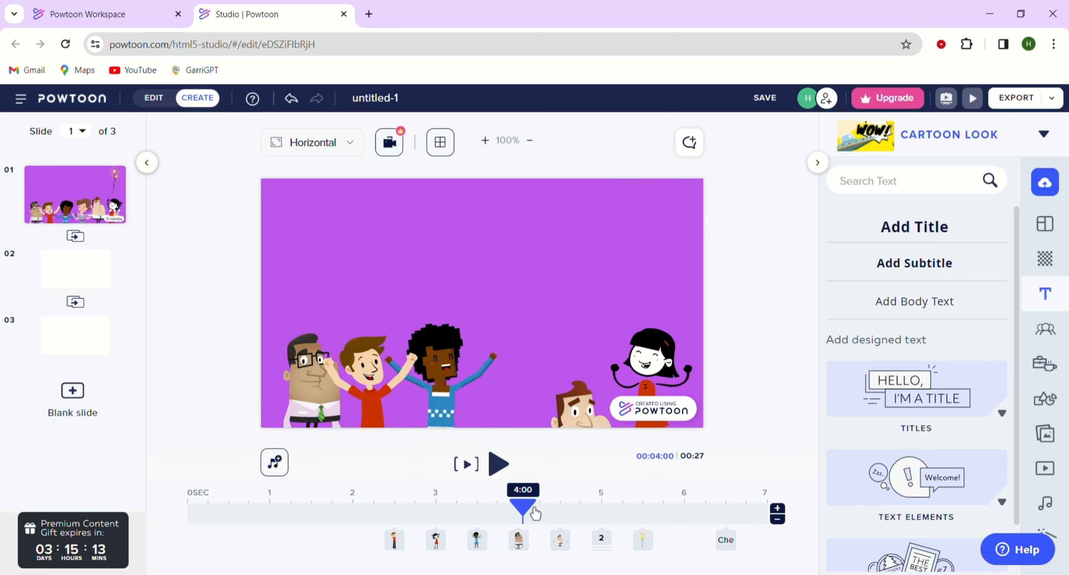
left_click(508, 476)
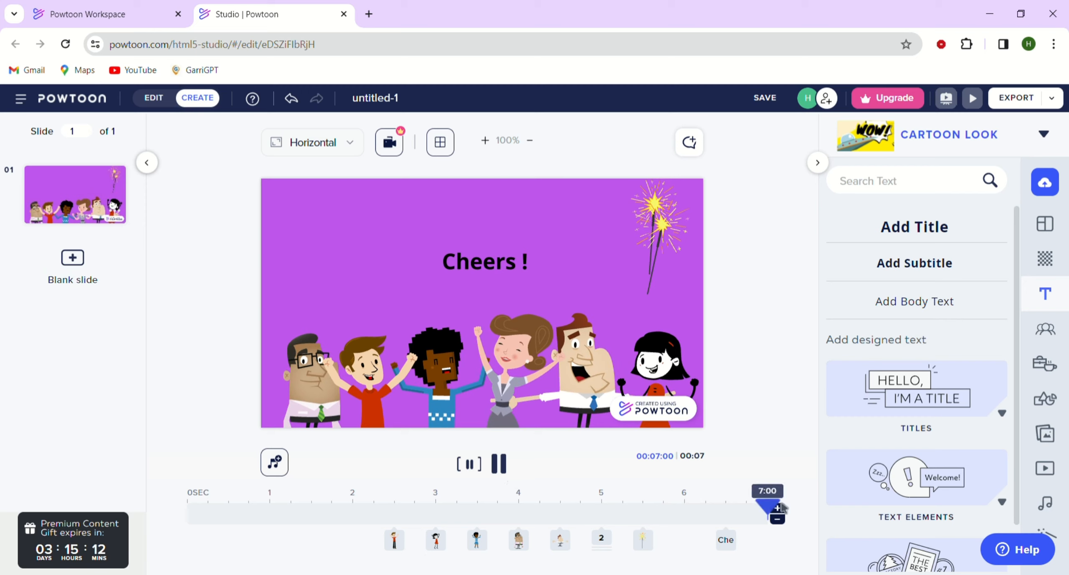
left_click_drag(771, 507, 354, 507)
Browse the designed Titles category in the Text library.
left_click(1045, 293)
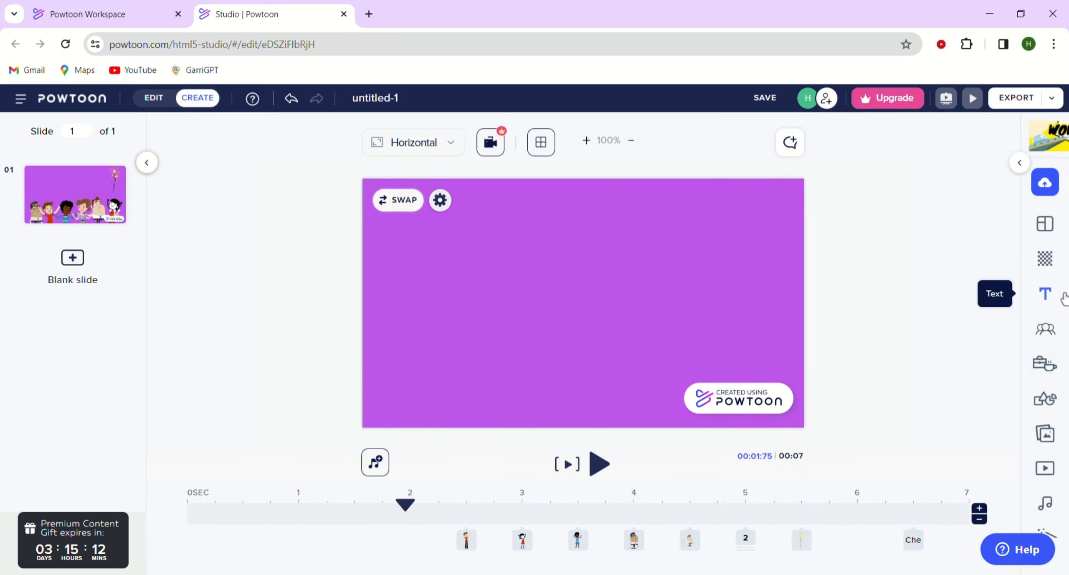
left_click(1045, 294)
scroll(934, 384, "down", 1)
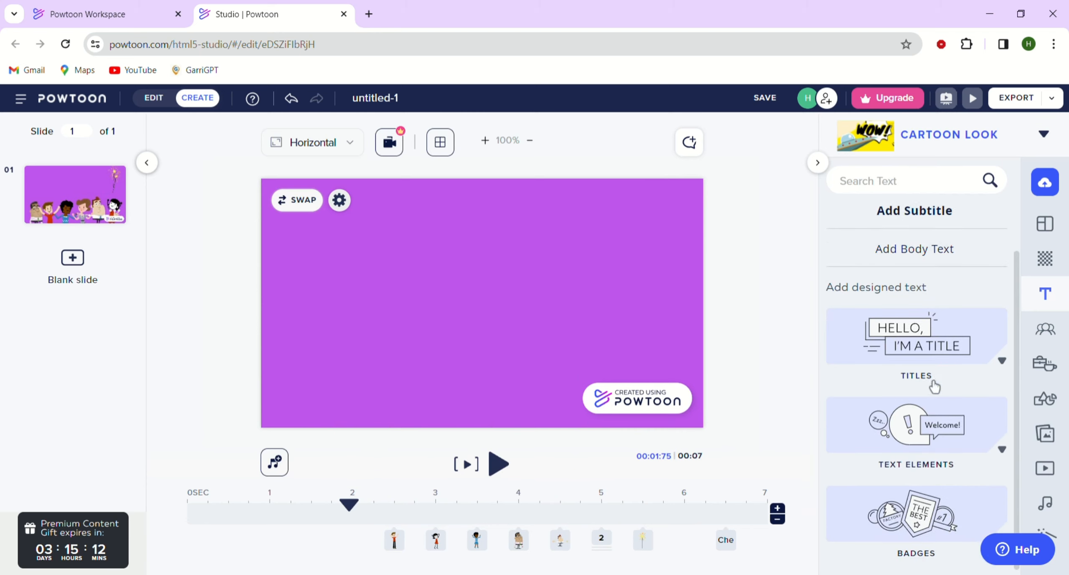
left_click(1002, 361)
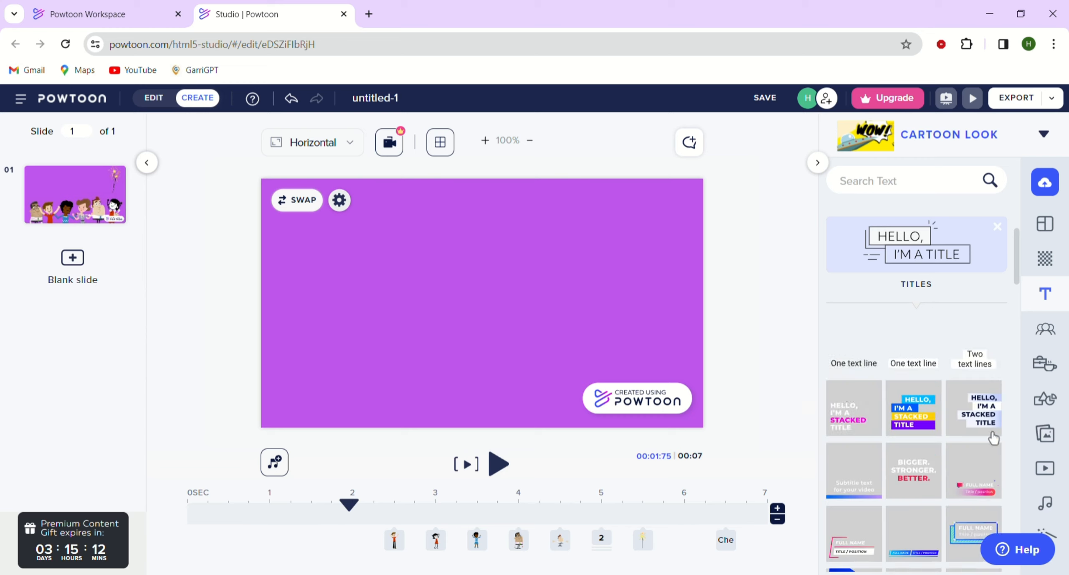
scroll(911, 489, "down", 8)
scroll(911, 489, "up", 8)
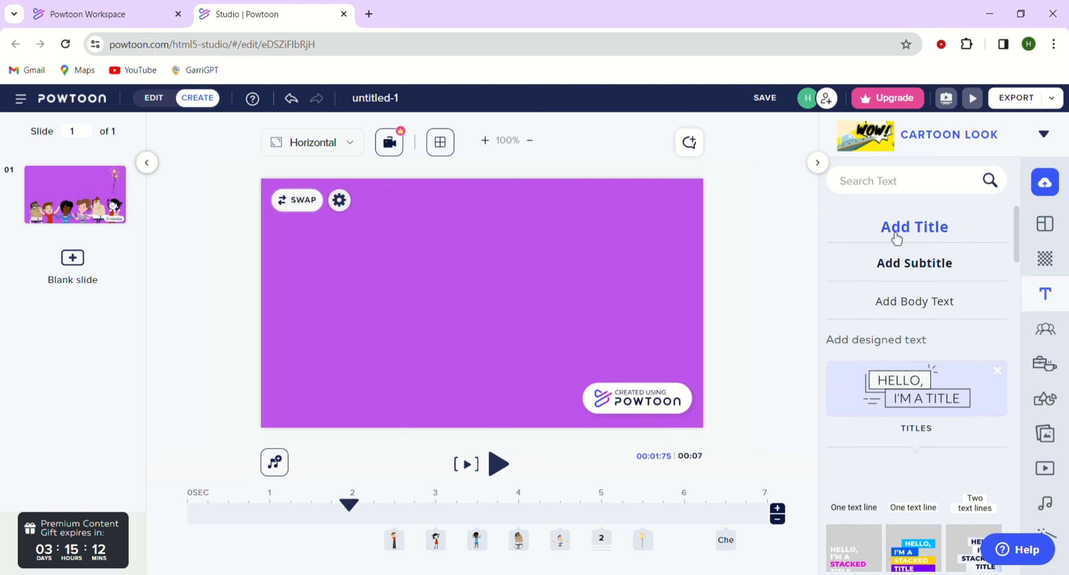
Add a new title to the slide and change its text to "We did it", then deselect it.
left_click(897, 237)
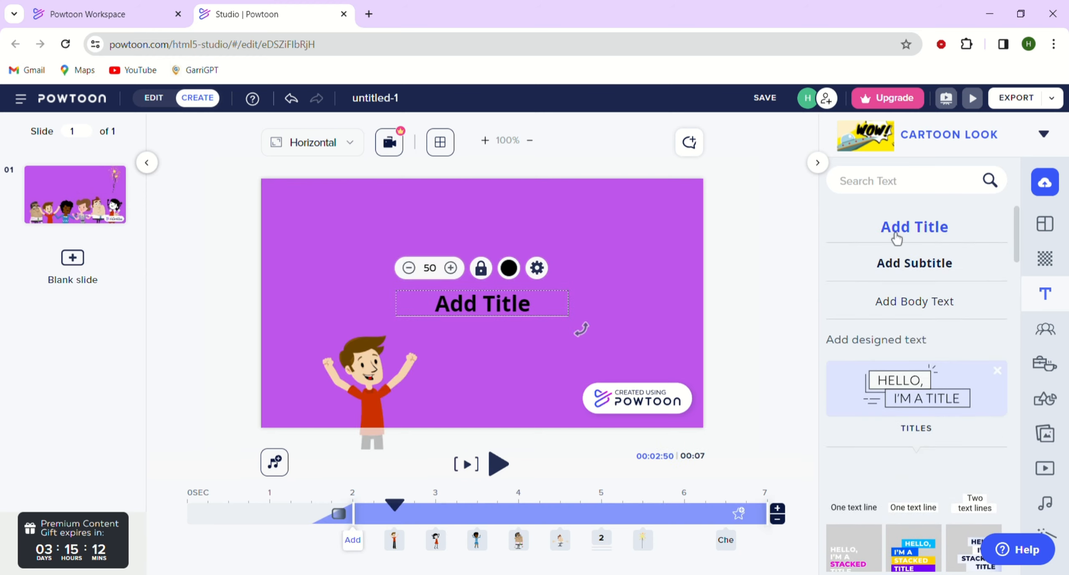
double_click(487, 310)
type("W")
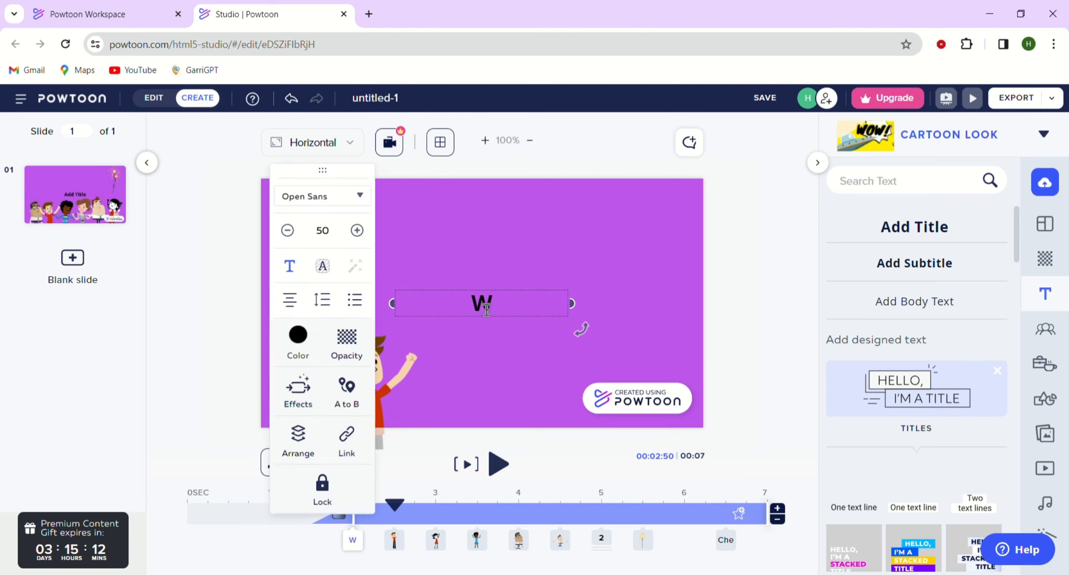
type("r")
key("BackSpace")
type("e d")
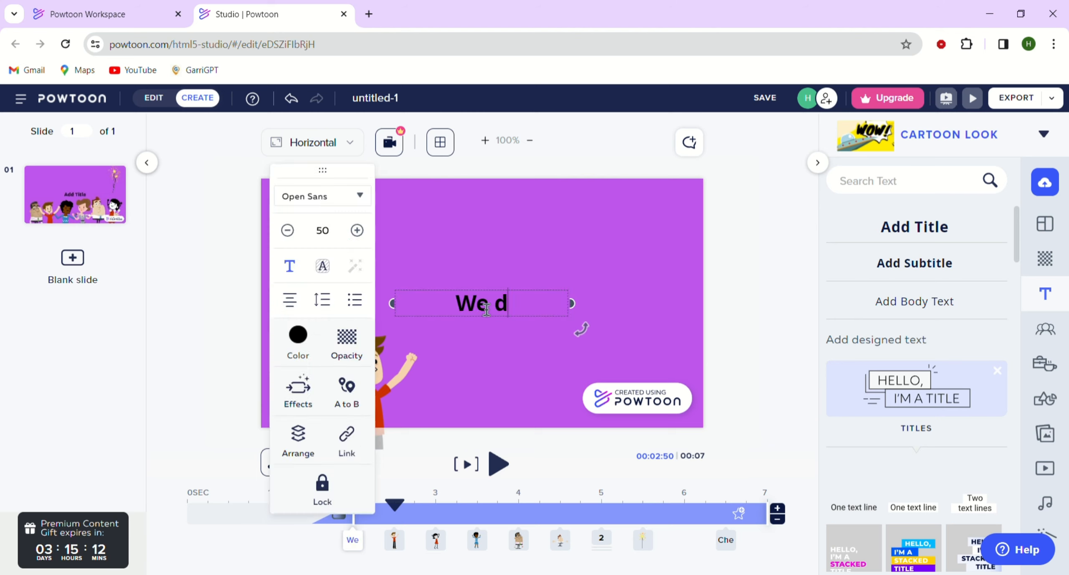
type("idi it")
key("BackSpace")
key("BackSpace")
key("BackSpace")
key("BackSpace")
key("BackSpace")
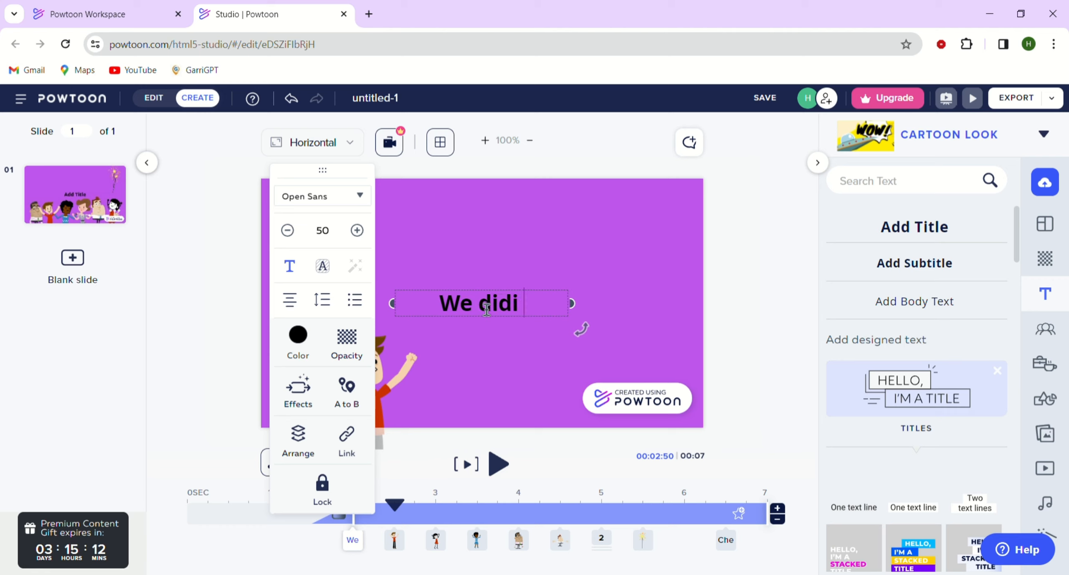
type("d it")
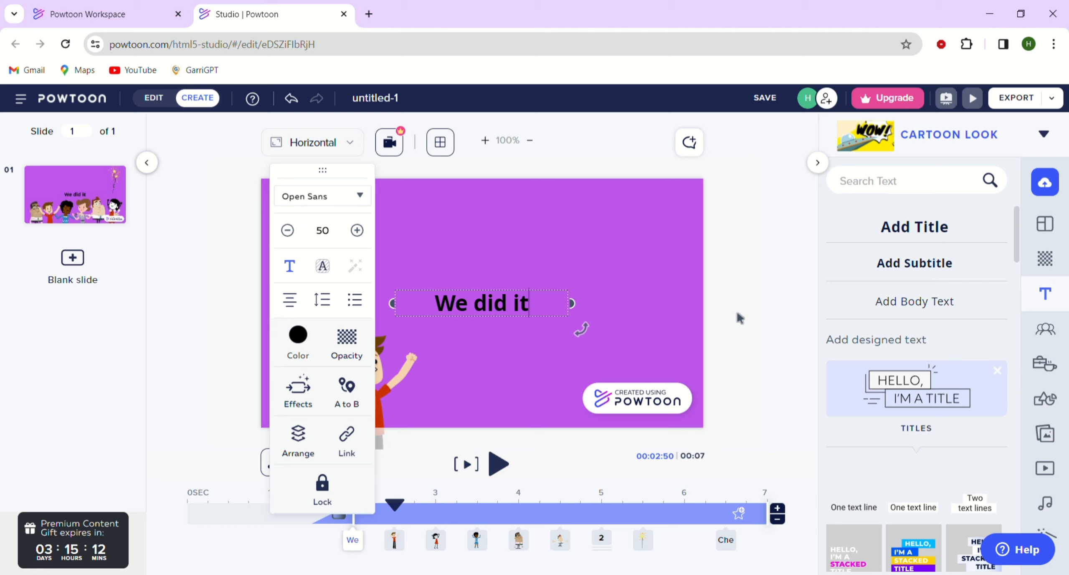
left_click(760, 307)
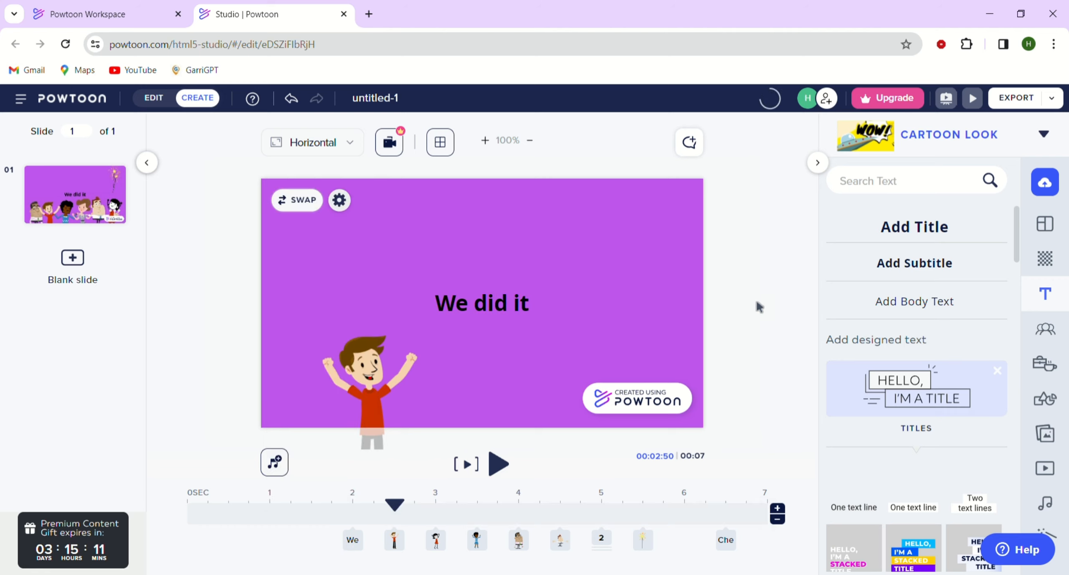
Move the "We did it" title's timing earlier on the timeline.
left_click(509, 312)
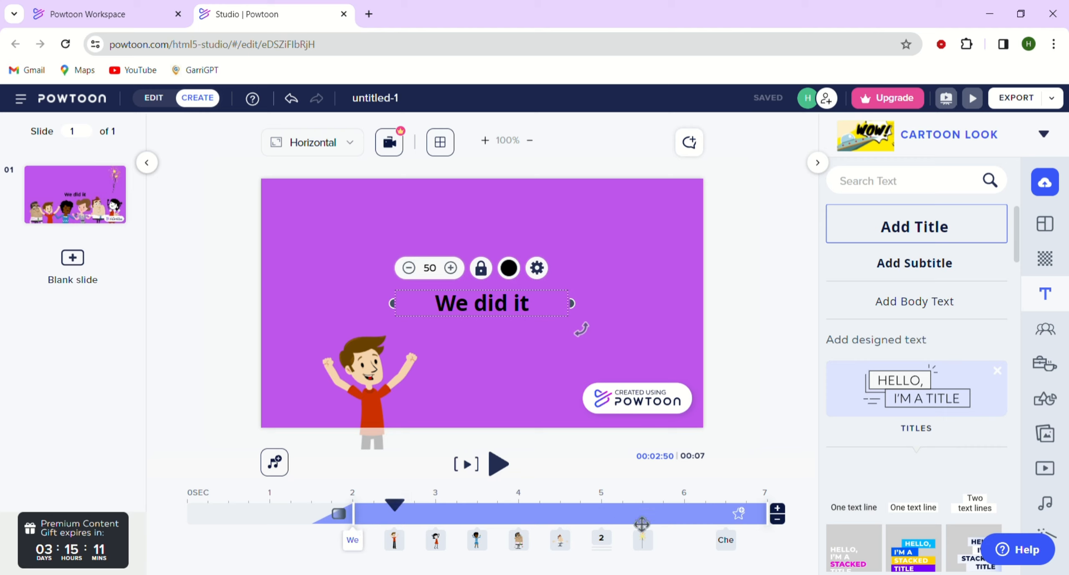
left_click_drag(717, 523, 575, 527)
Rewind the playhead and play a preview of the slide.
left_click_drag(400, 507, 289, 511)
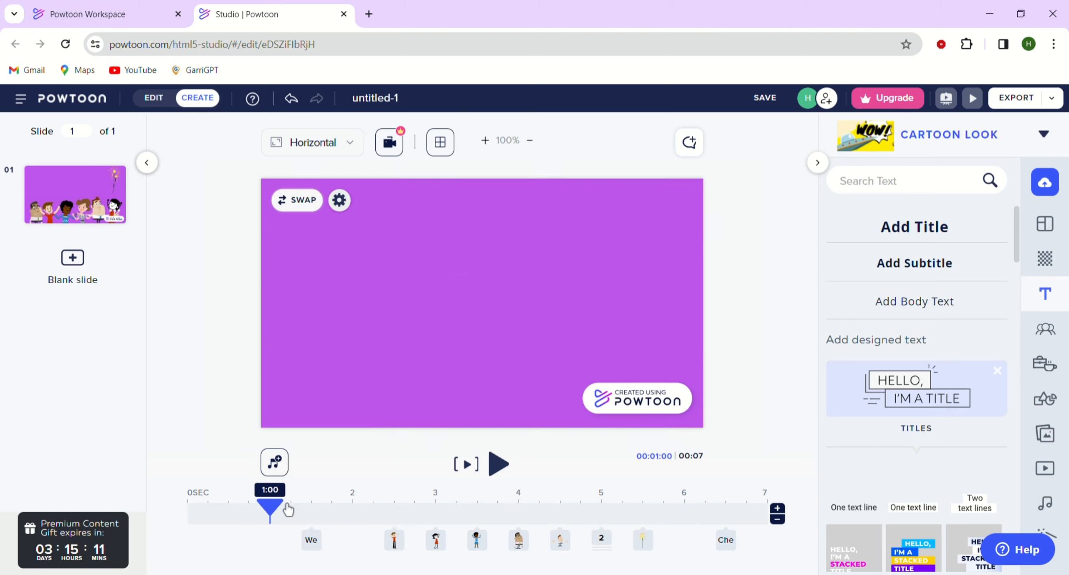
left_click(509, 475)
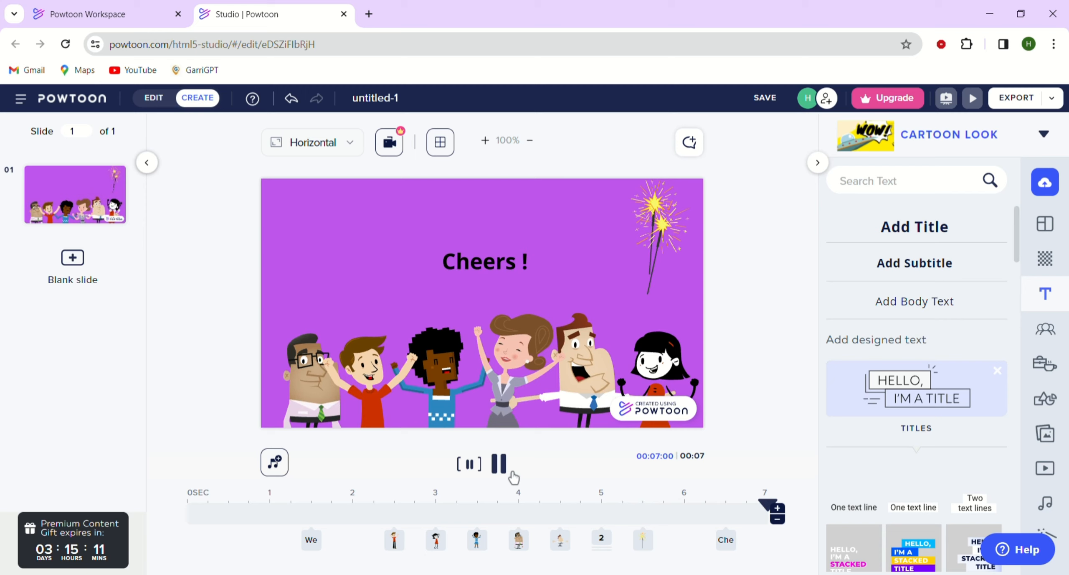
left_click(478, 275)
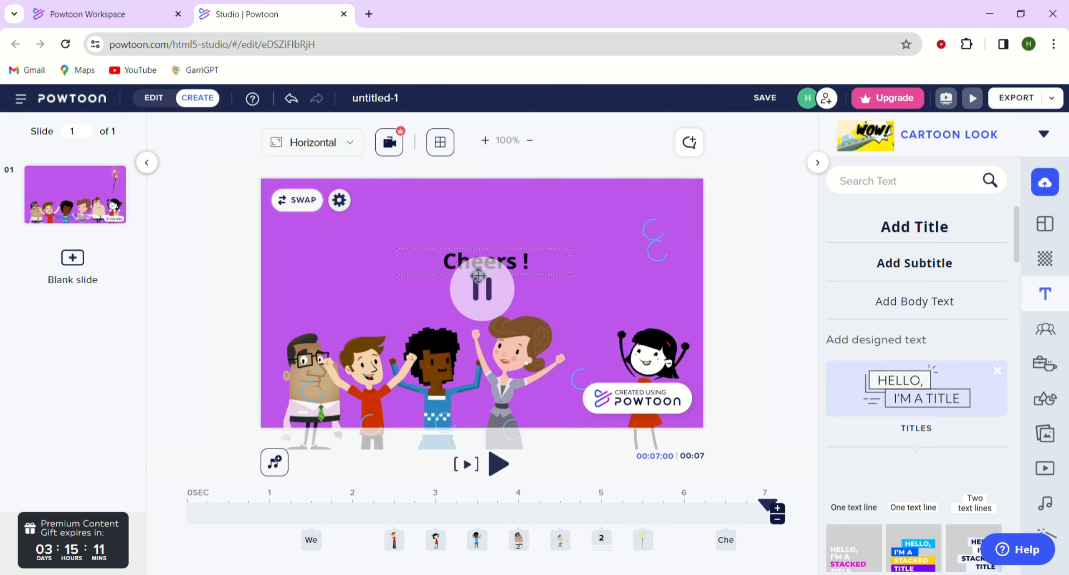
Open the color picker and the Enter/Exit Effects options for the "Cheers !" title, then close them.
left_click(479, 274)
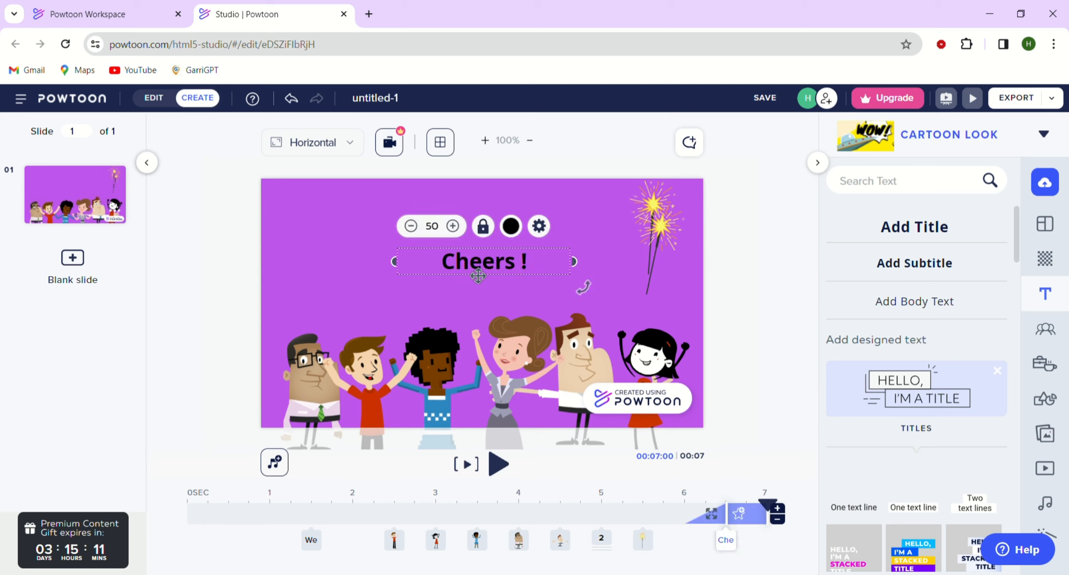
left_click(517, 234)
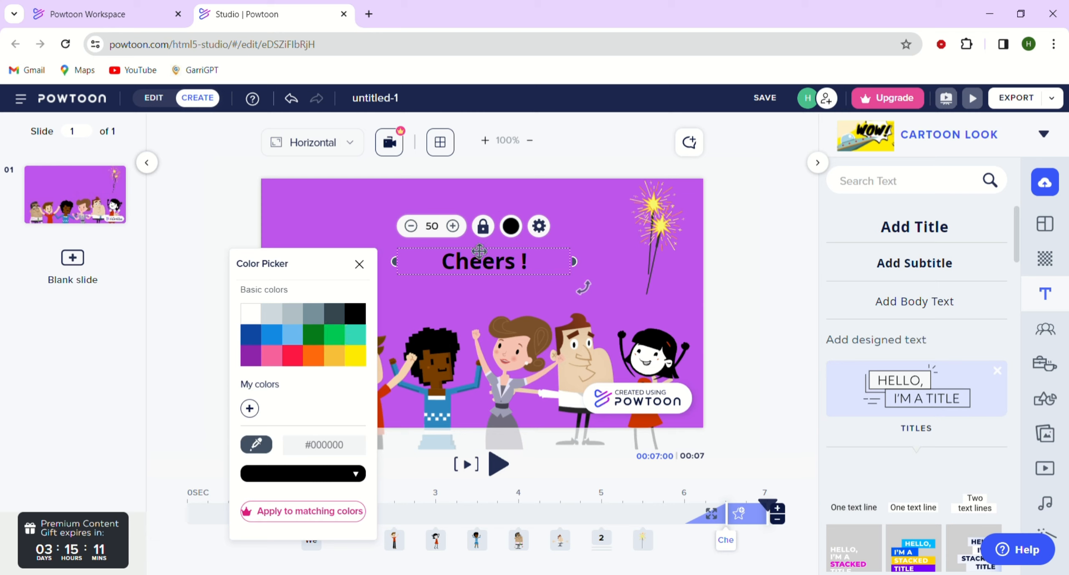
left_click(539, 226)
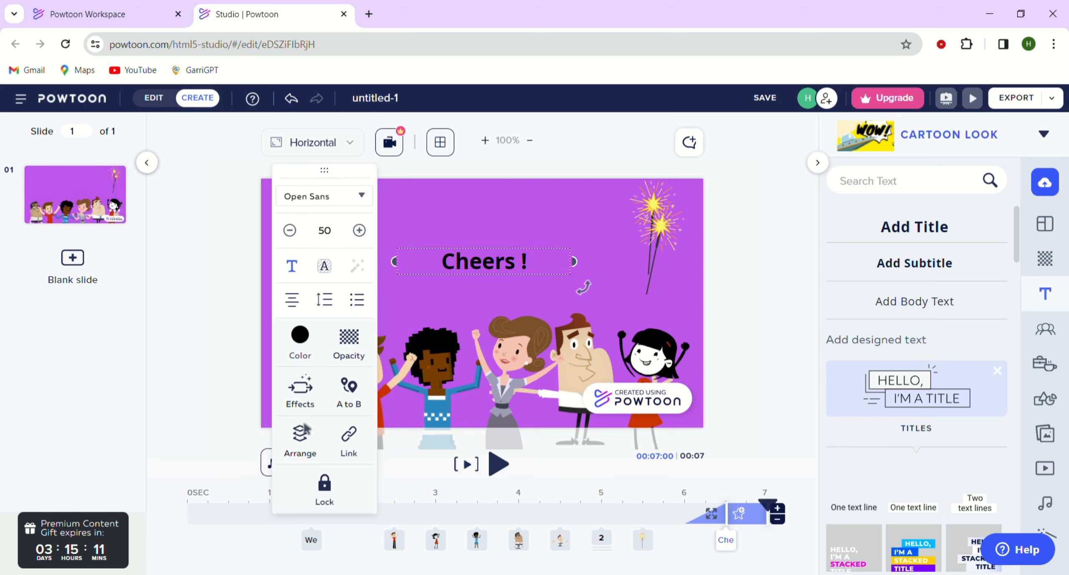
left_click(307, 405)
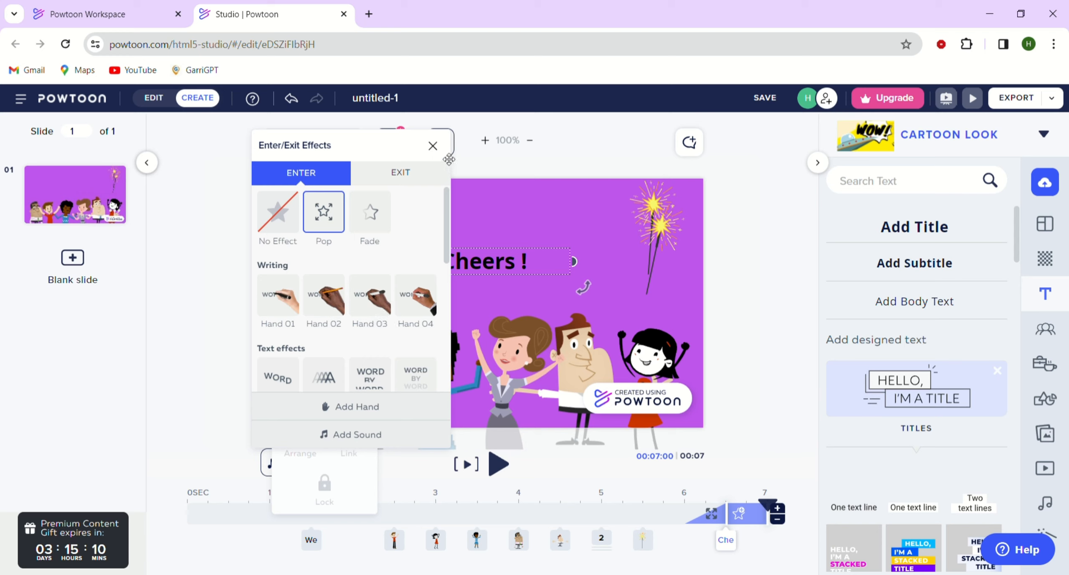
left_click(433, 145)
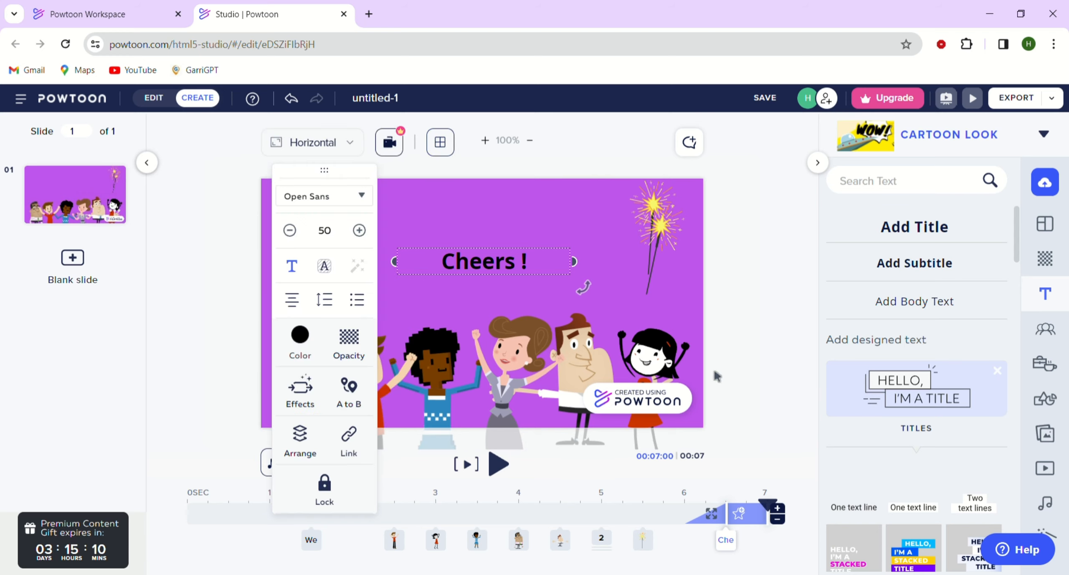
left_click(754, 339)
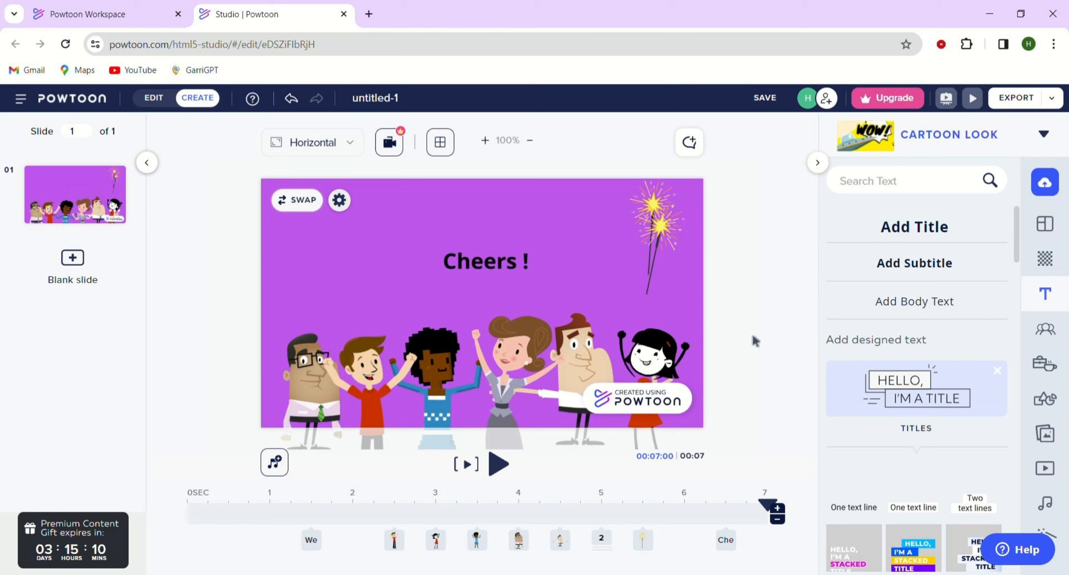
Rewind the playhead to the start and play the slide preview again.
left_click_drag(768, 506, 328, 515)
left_click(500, 463)
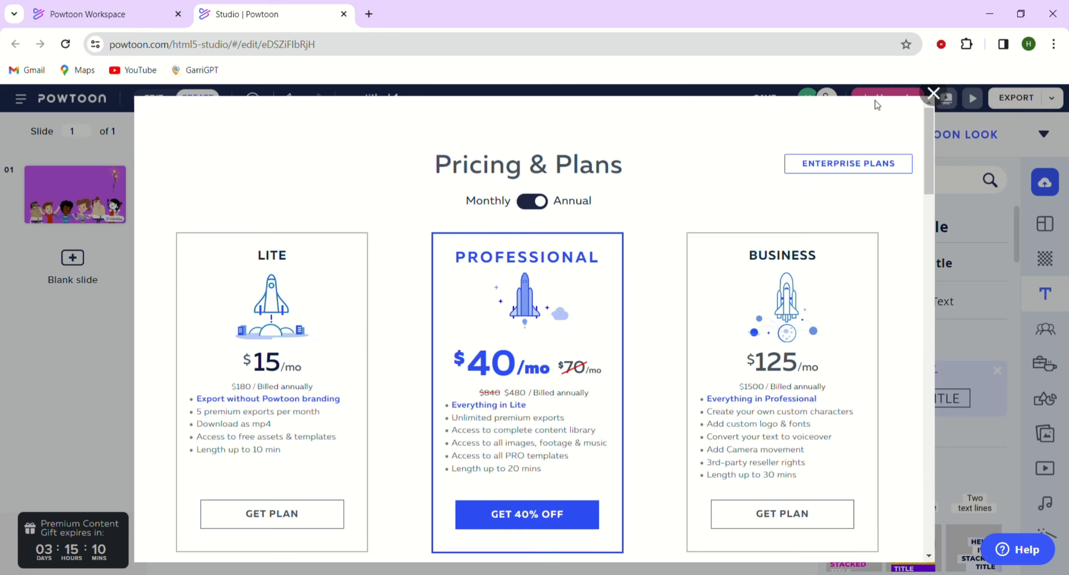
Scroll through the Pricing & Plans page to compare the subscription tiers, dismissing the cookie notice.
scroll(658, 168, "down", 1)
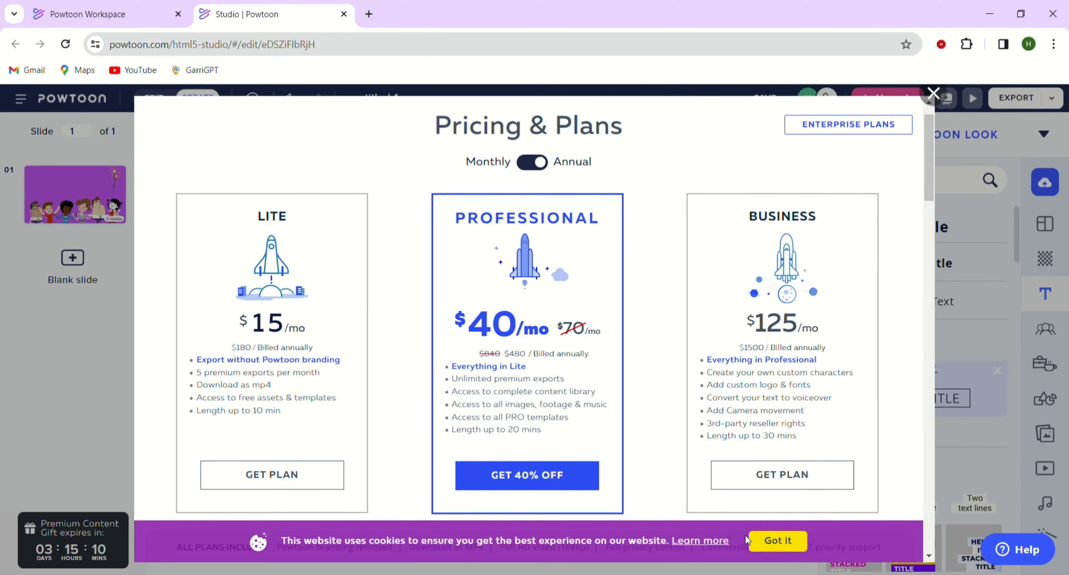
left_click(773, 541)
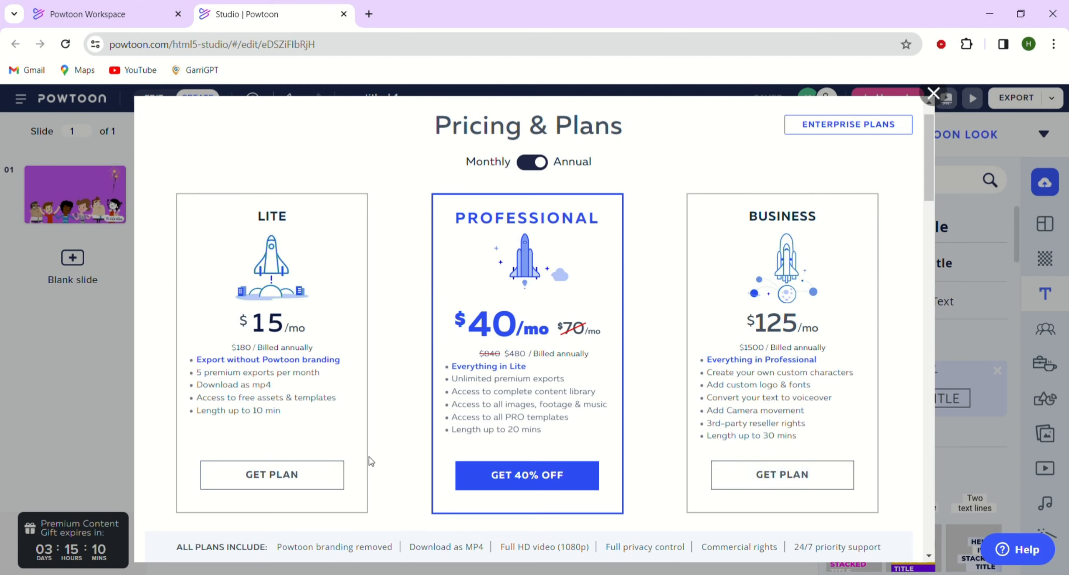
scroll(369, 456, "down", 6)
scroll(370, 456, "down", 3)
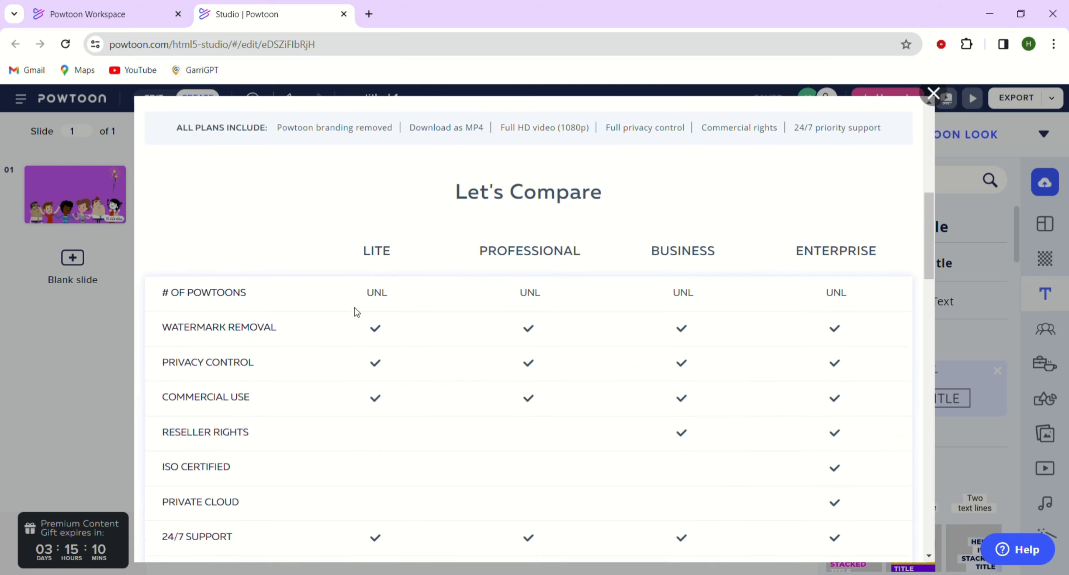
scroll(608, 394, "down", 1)
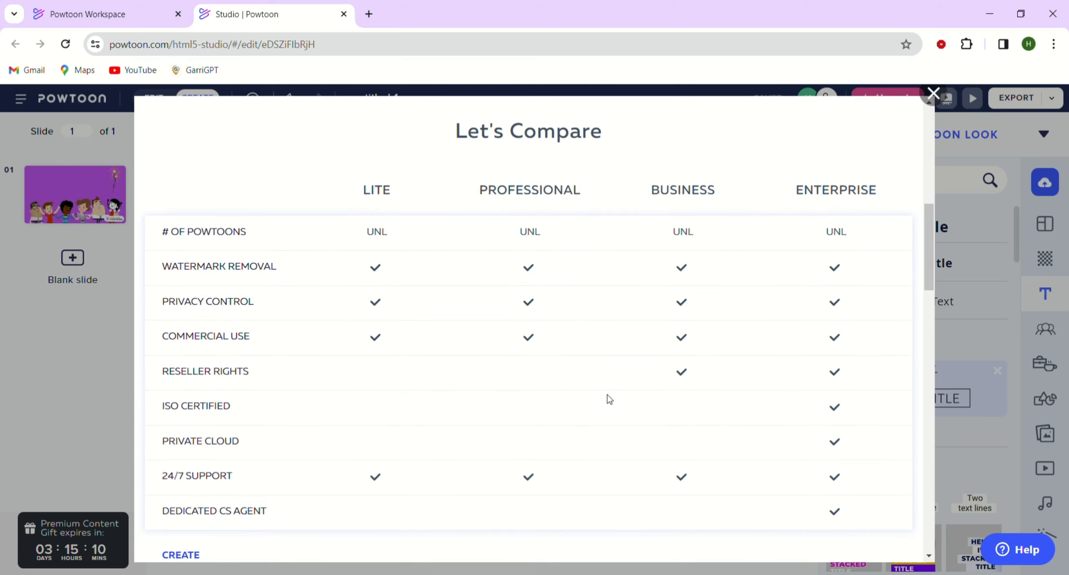
scroll(607, 394, "up", 2)
scroll(607, 394, "down", 1)
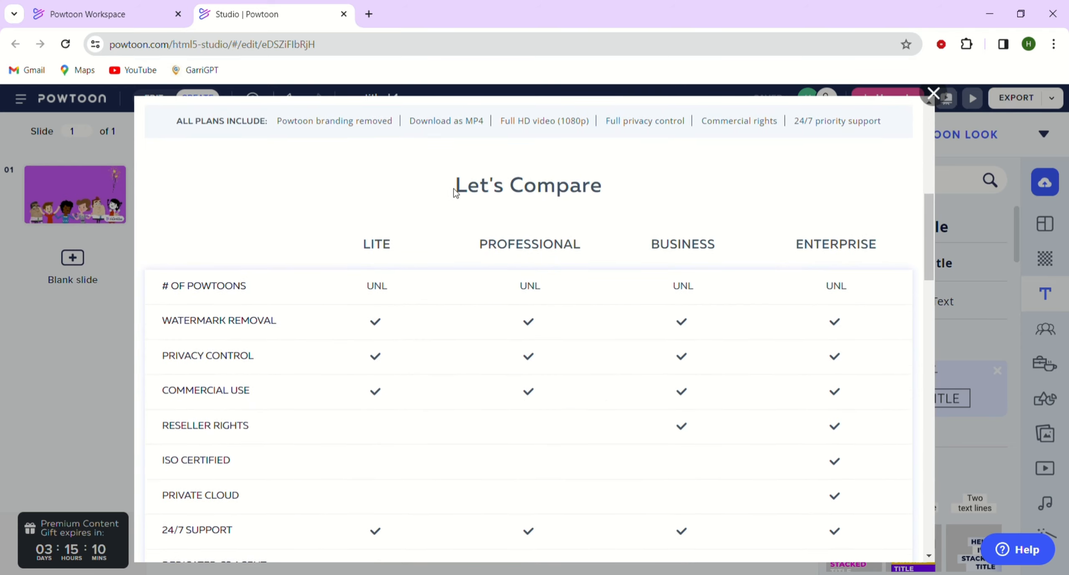
left_click_drag(454, 189, 640, 198)
left_click(628, 267)
scroll(628, 267, "down", 13)
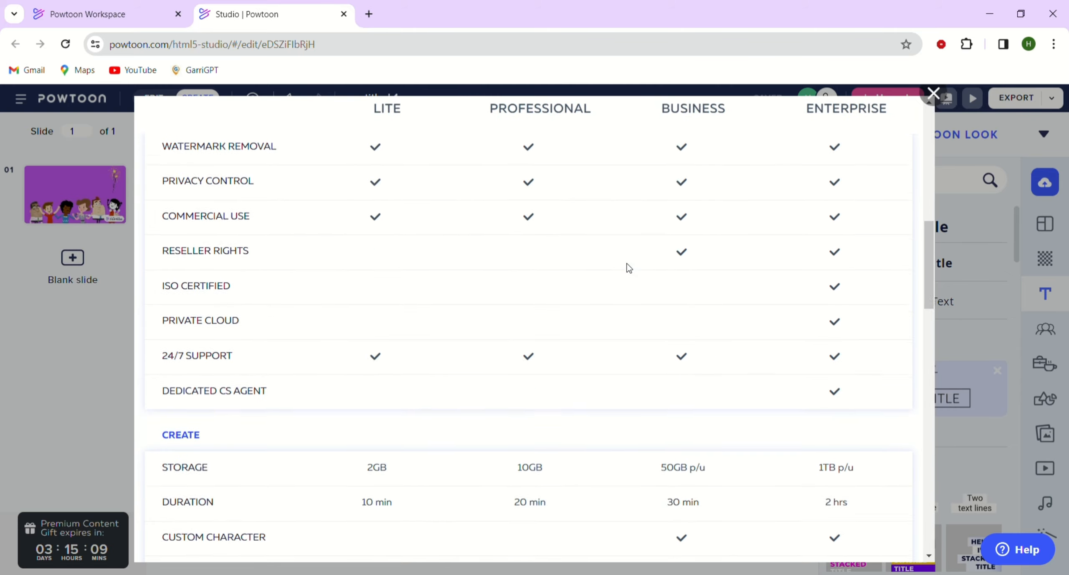
scroll(629, 267, "down", 12)
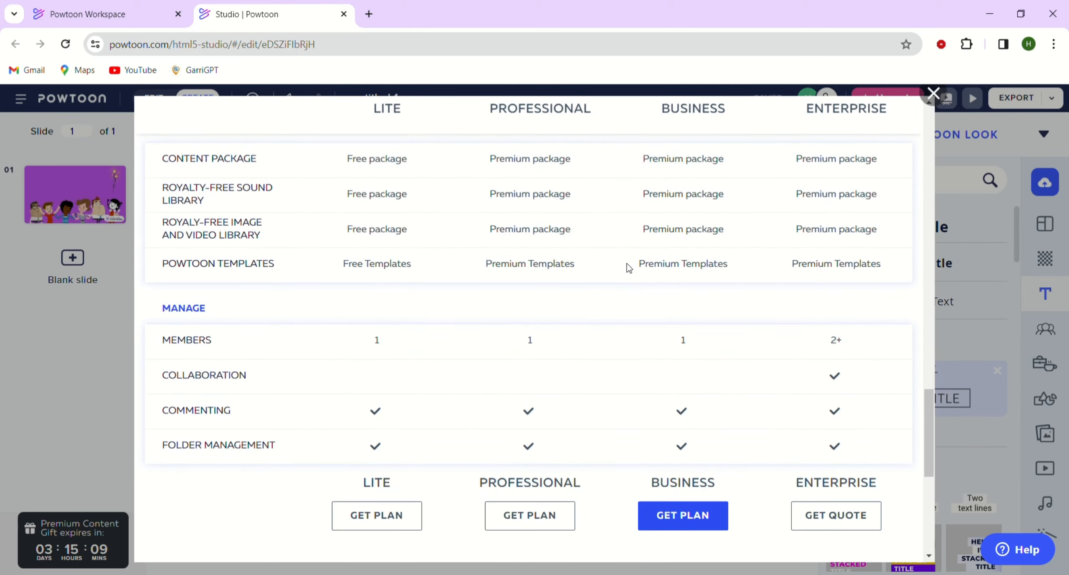
scroll(629, 268, "down", 4)
scroll(629, 267, "up", 20)
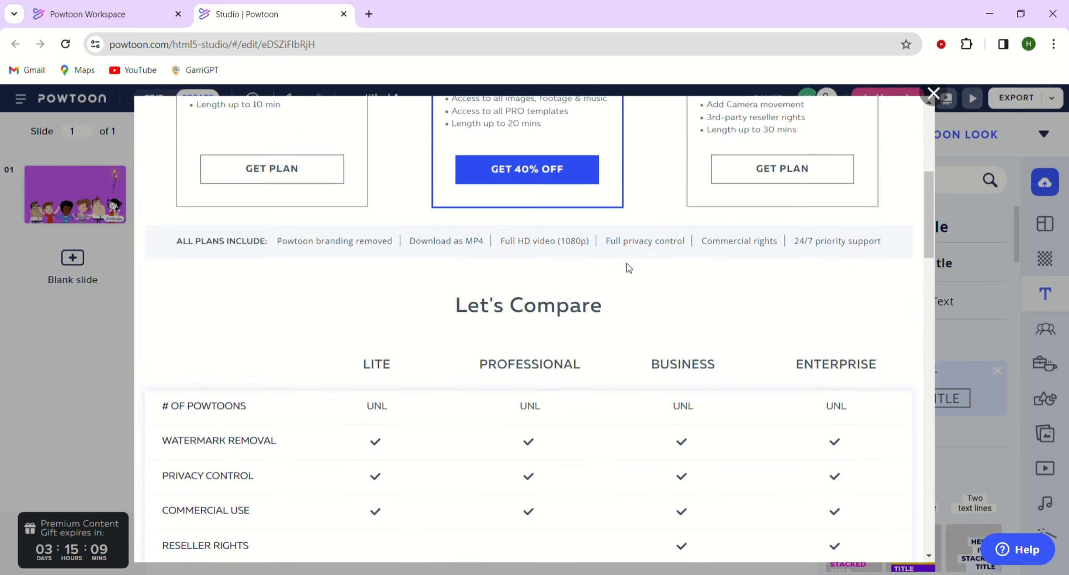